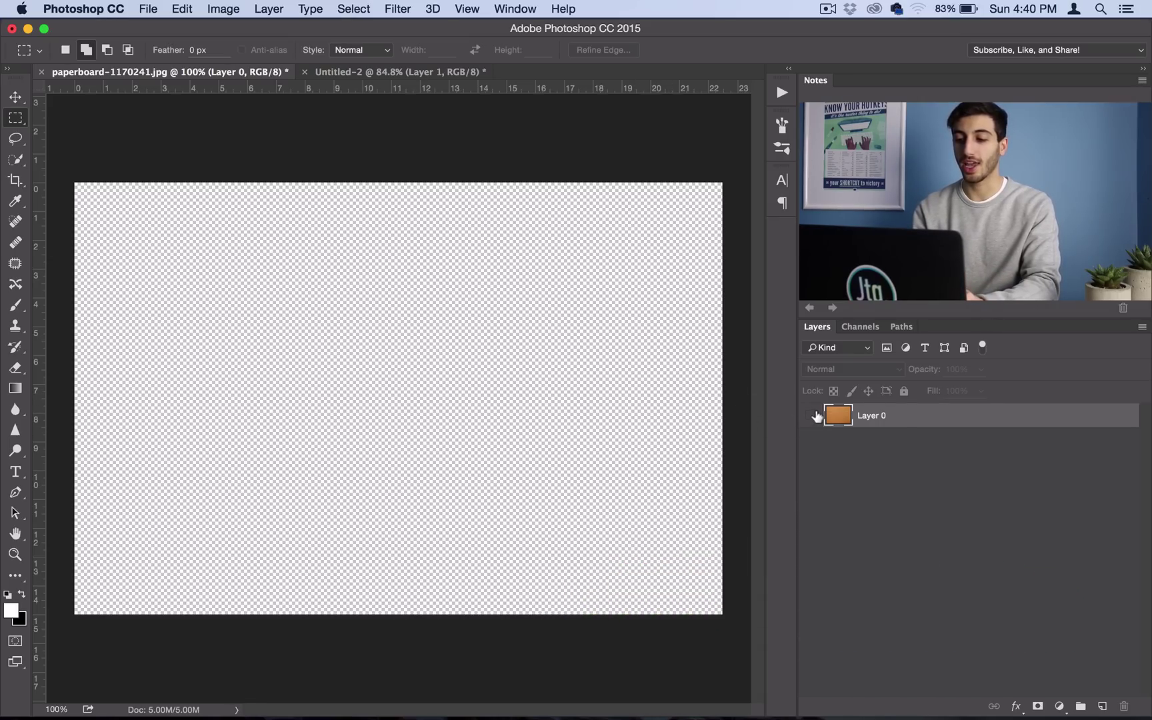
Step: Show the cardboard texture on Layer 0 and ready the Type tool in Stencilia-A at 458 pt
click(809, 416)
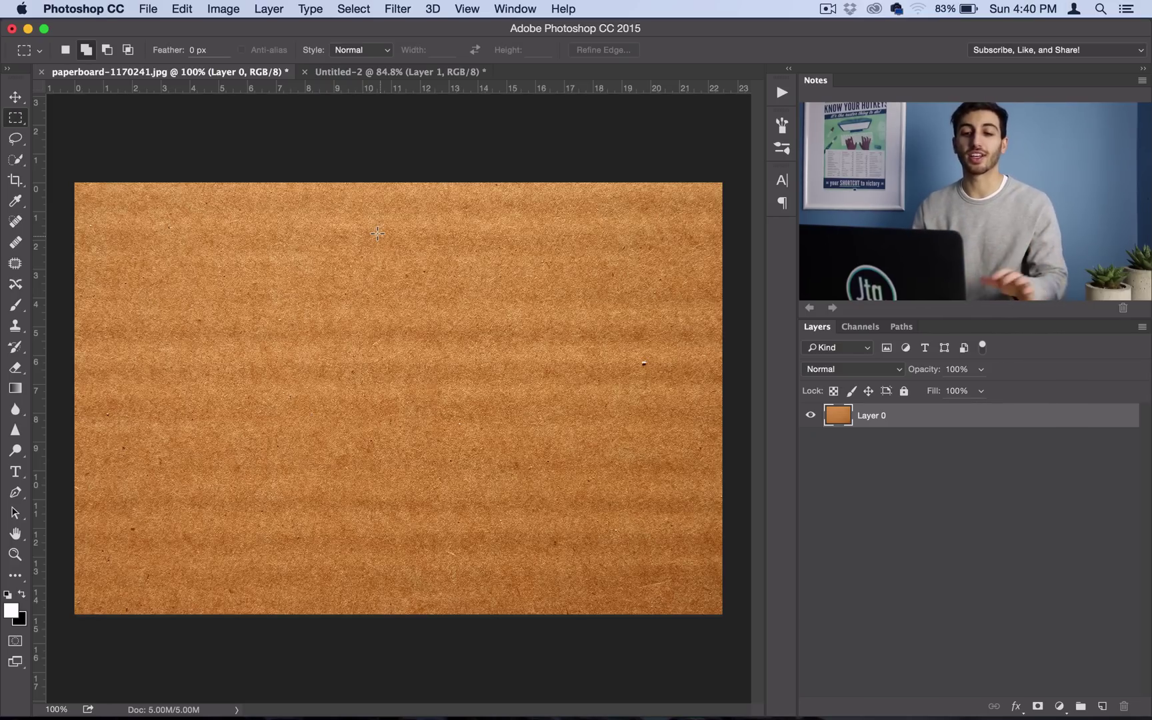
click(15, 473)
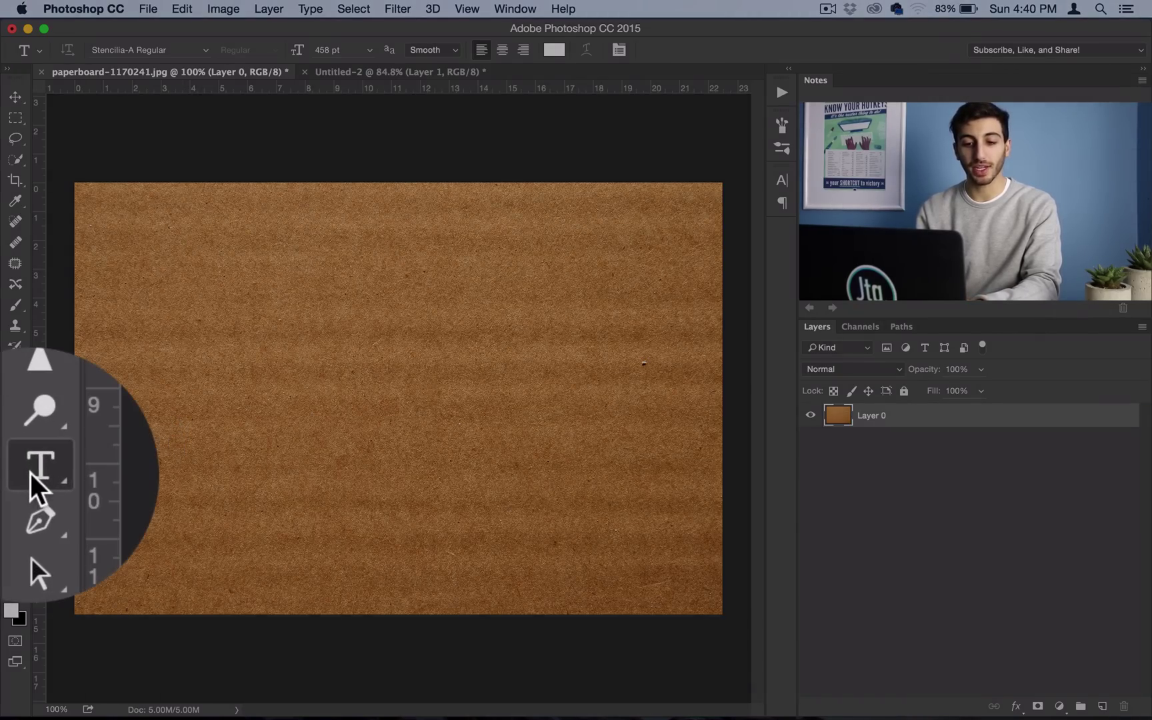
Step: Type the word NAME in white Stencilia-A horizontal text across the cardboard
drag(16, 471, 53, 470)
click(141, 49)
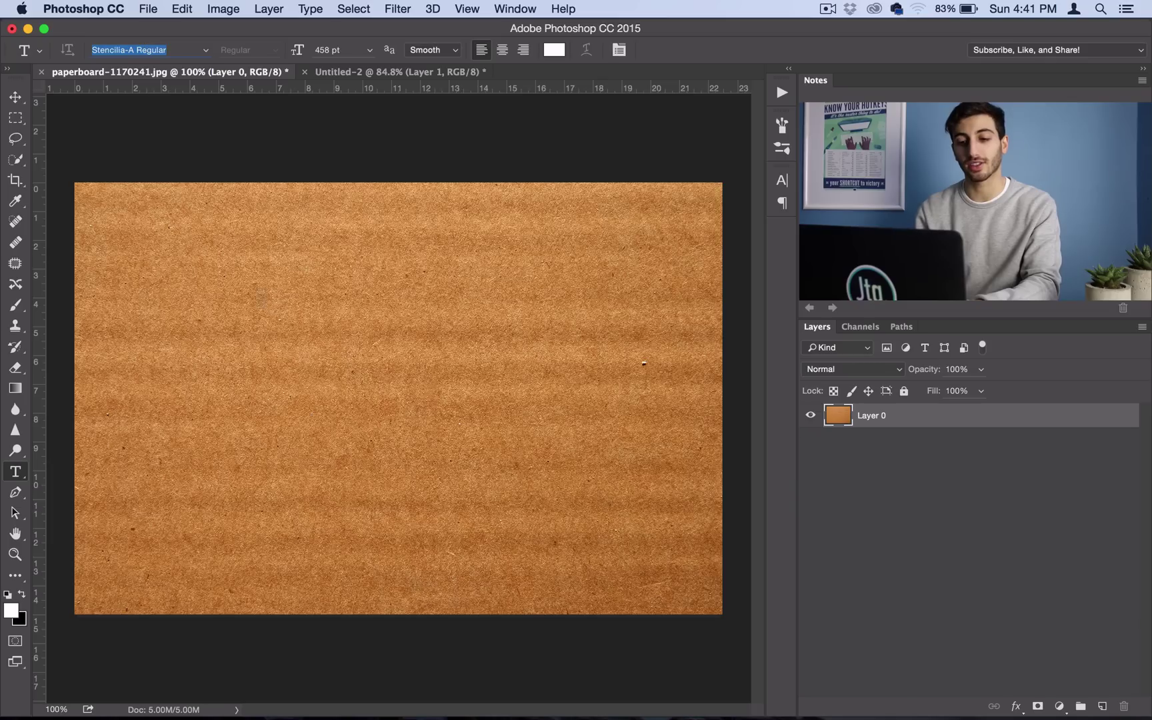
click(175, 424)
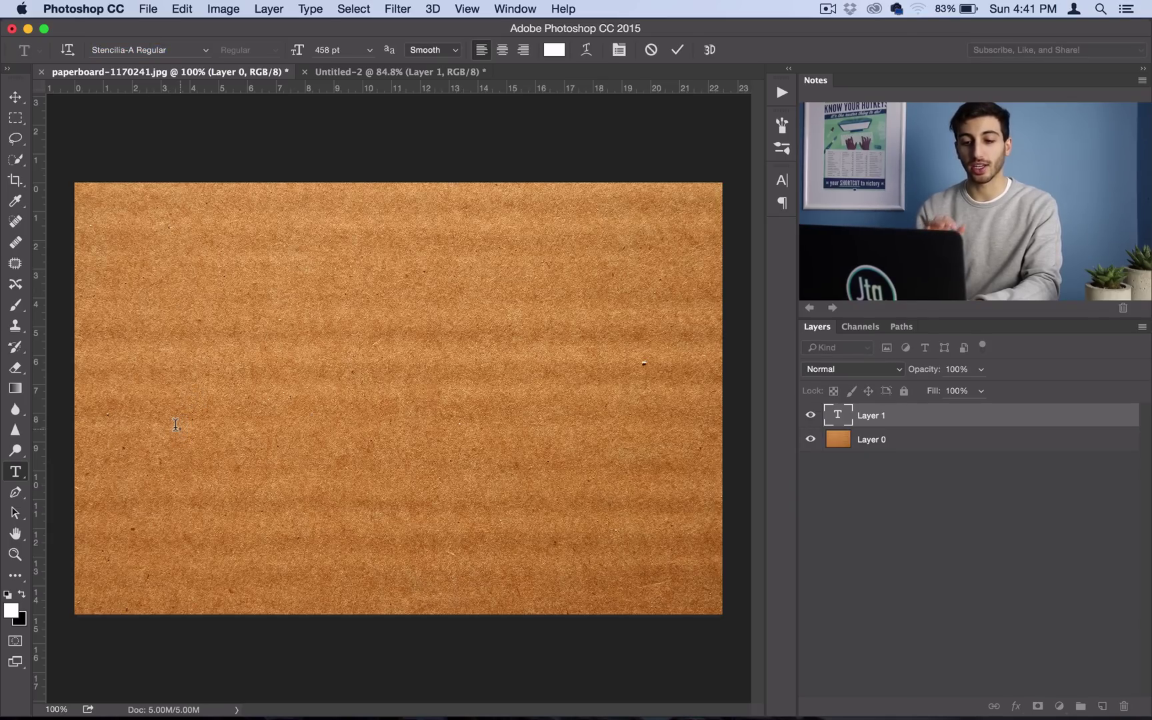
text(NAME)
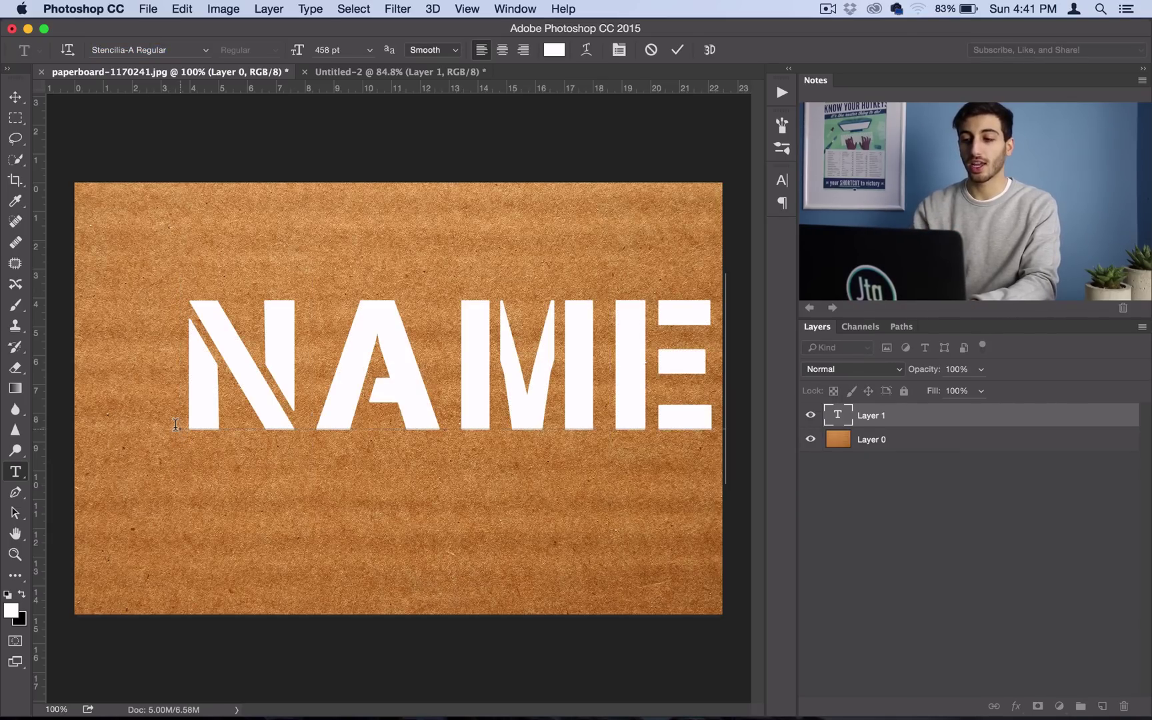
drag(561, 575, 521, 607)
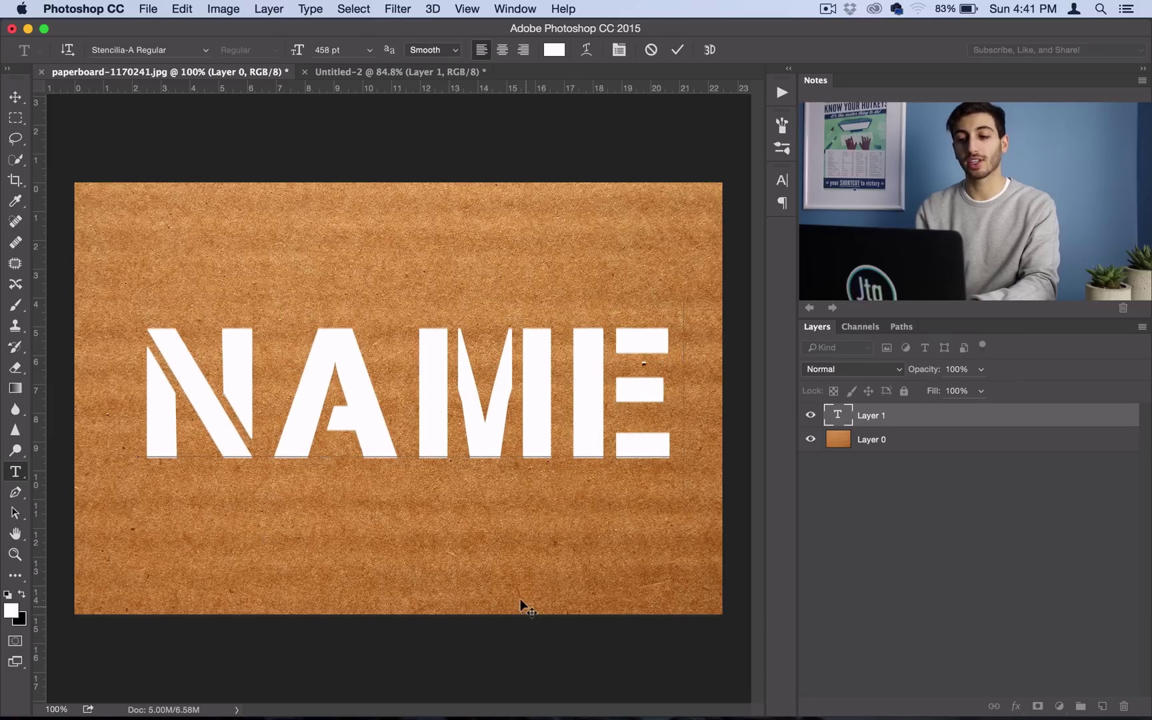
click(860, 407)
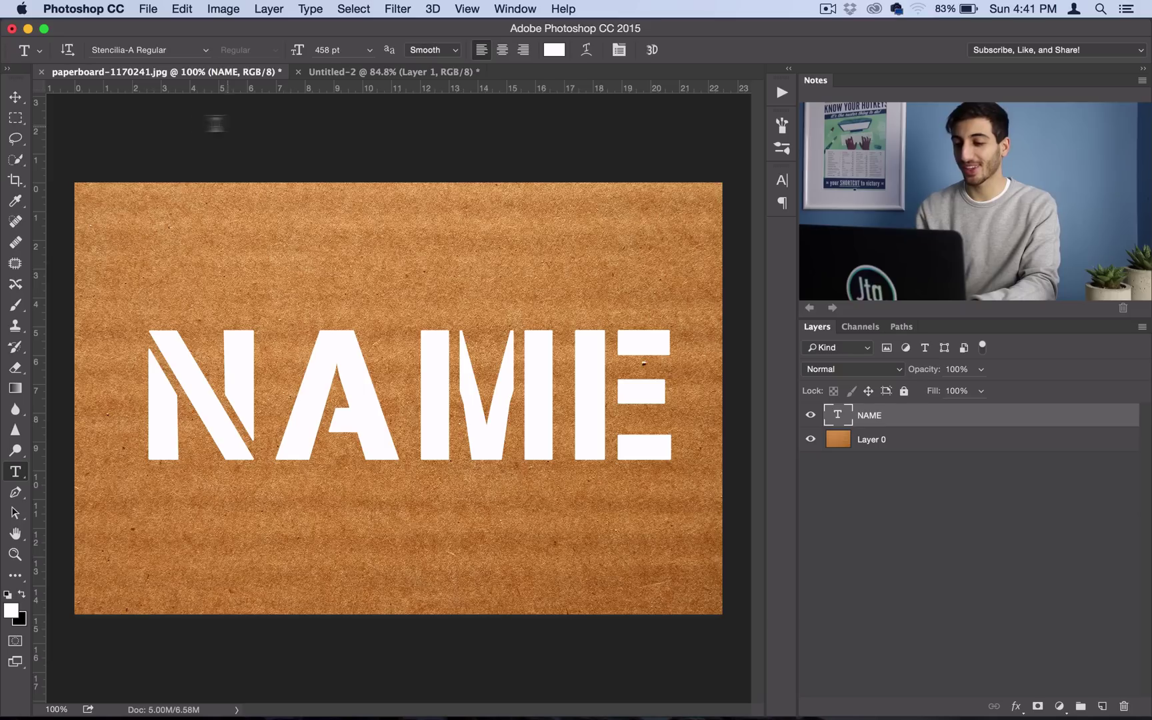
Step: Centre the NAME text on the cardboard and enlarge it to 471 pt
click(16, 97)
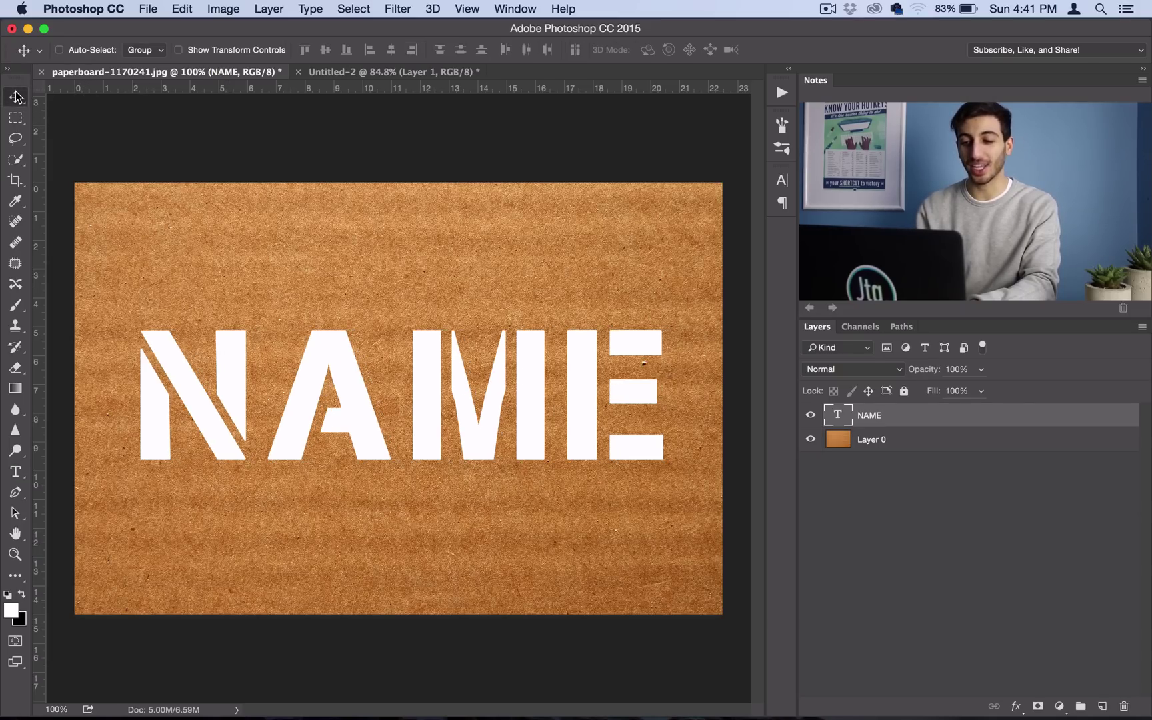
mouse_move(525, 426)
mouse_down()
mouse_move(513, 430)
mouse_move(550, 411)
mouse_move(524, 414)
mouse_move(538, 414)
mouse_up()
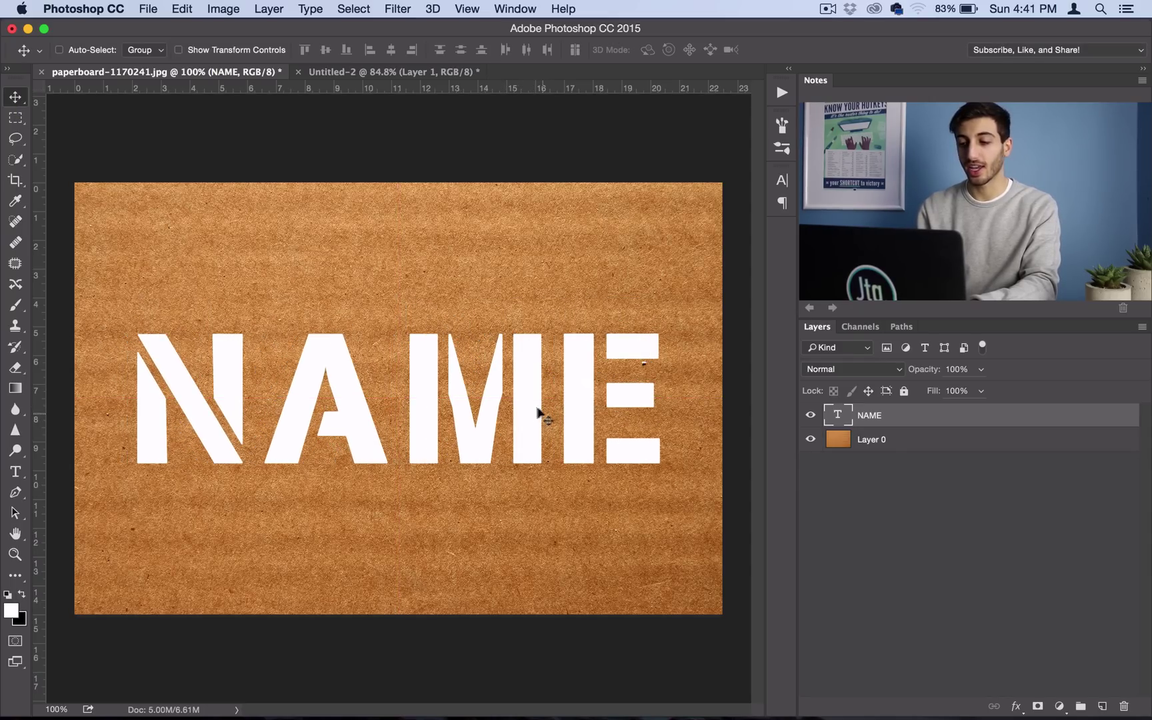
double_click(828, 416)
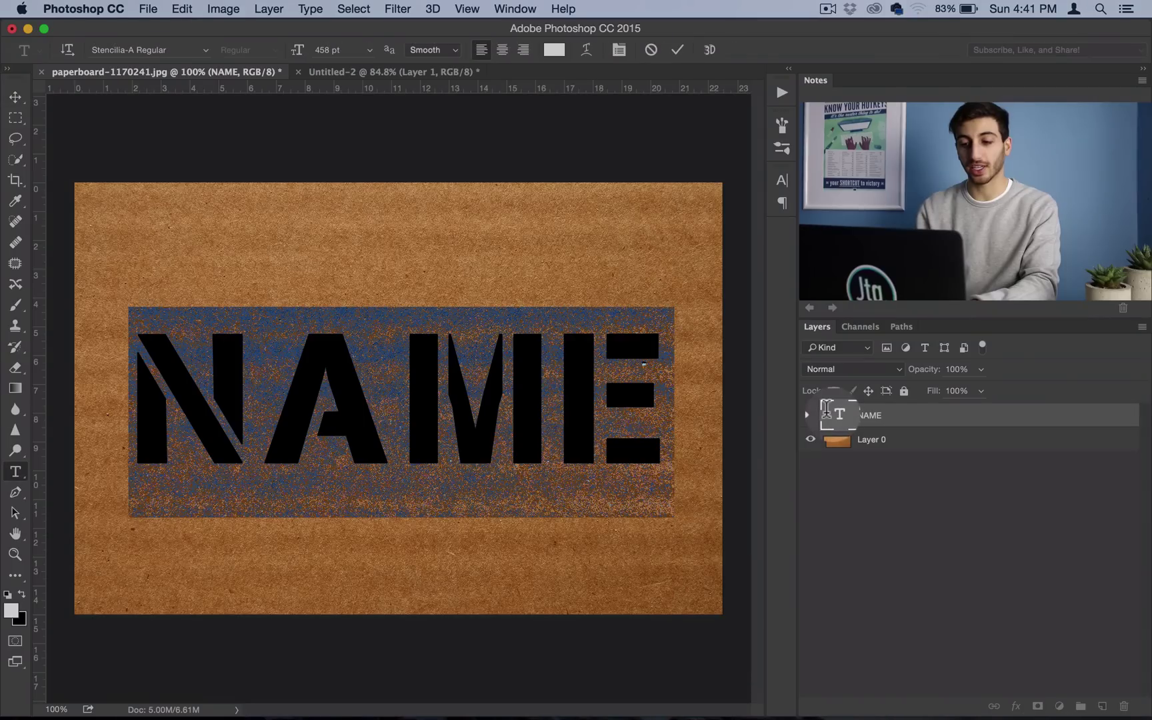
key(Up)
key(Up)
key(Up)
key(Up)
key(Up)
key(Up)
key(Up)
key(Up)
key(Up)
key(Up)
key(Up)
key(Up)
key(Up)
key(Up)
key(Up)
key(Up)
key(Up)
key(Up)
key(Up)
key(Up)
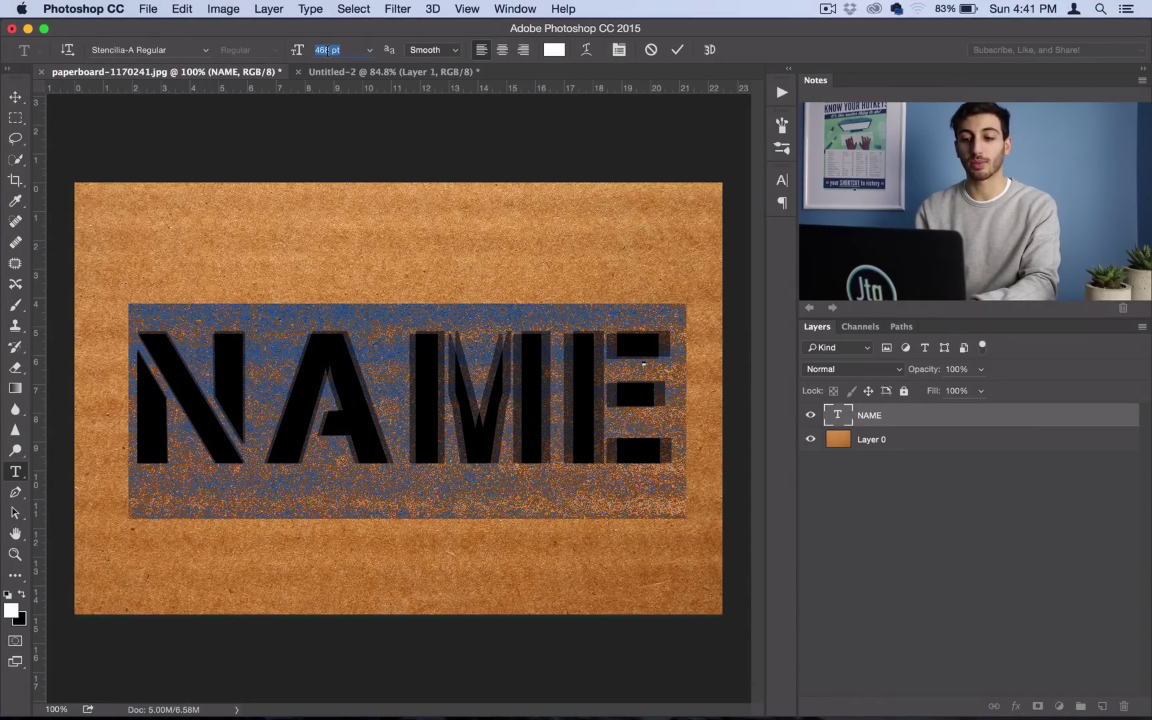
key(shift+Down)
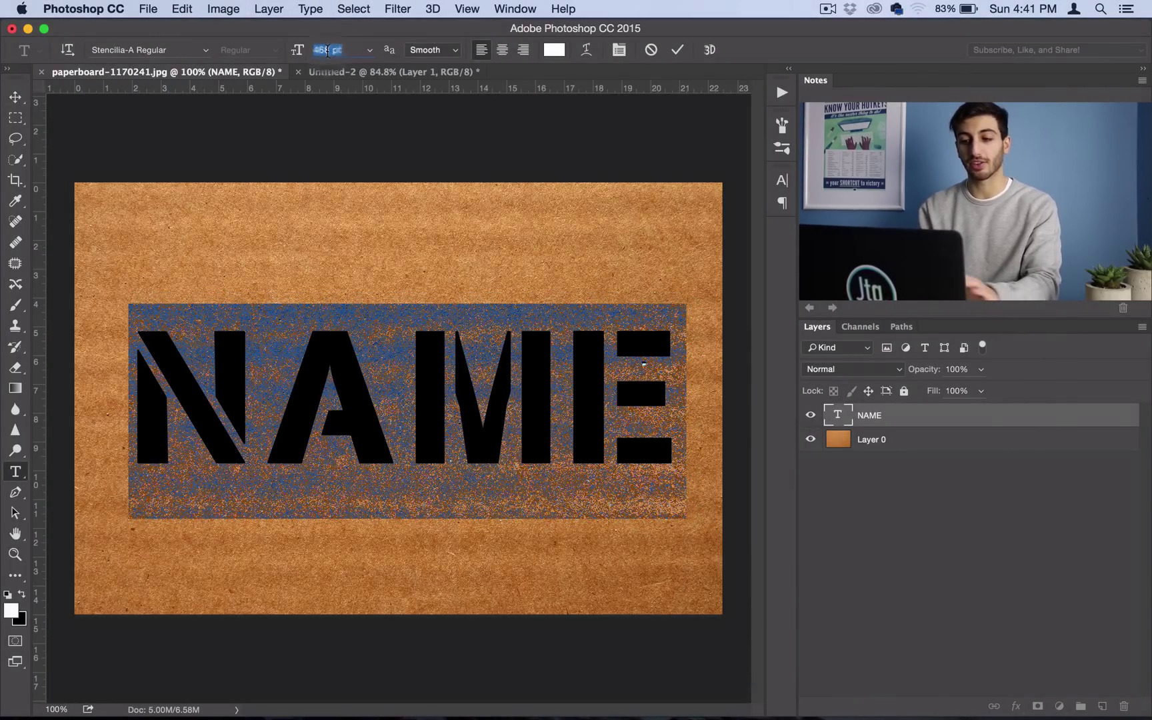
key(shift+Up)
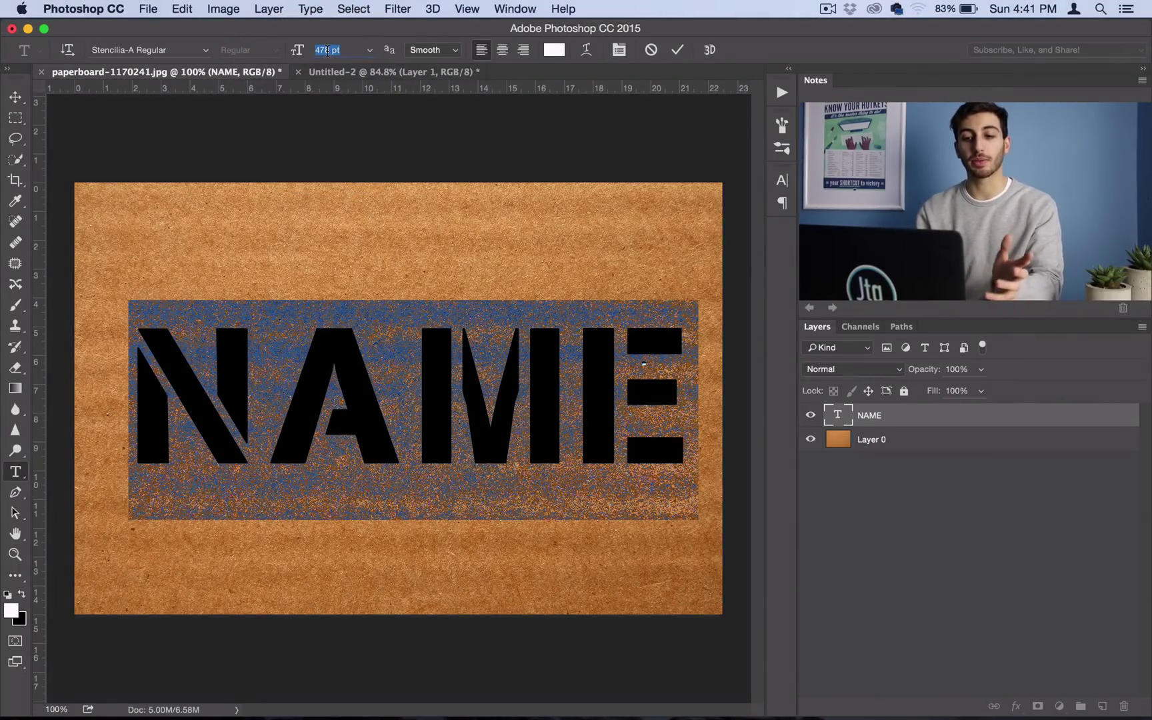
click(18, 100)
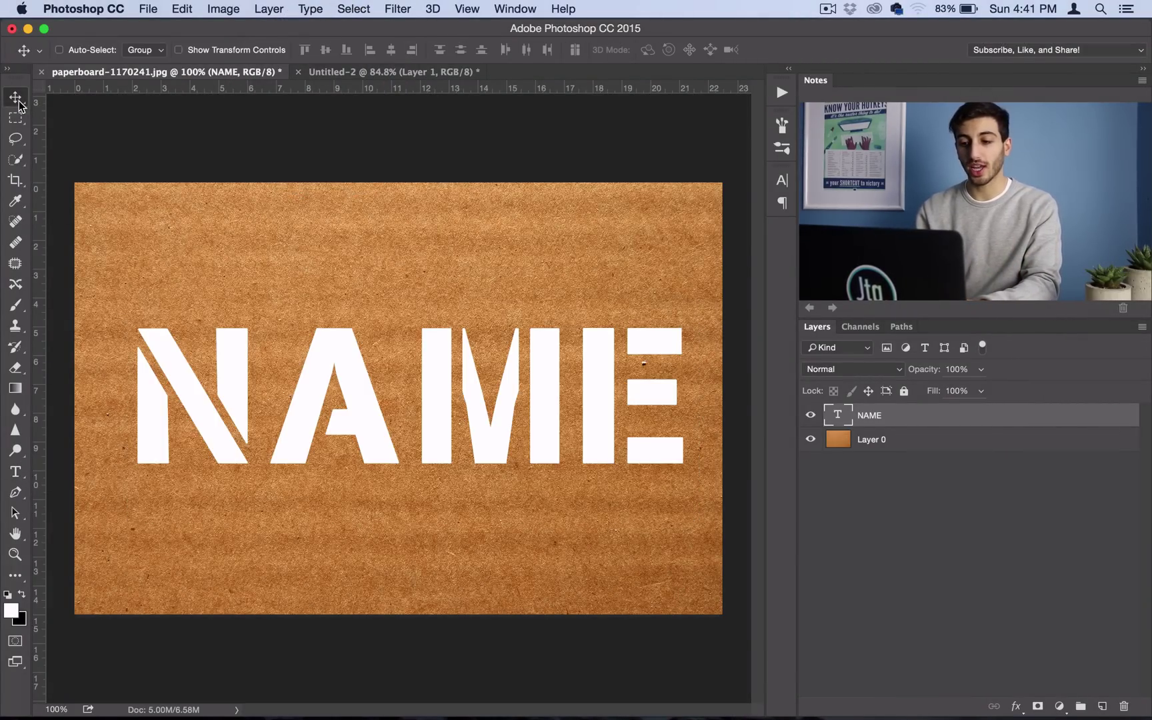
key(shift+Left)
key(shift+Left)
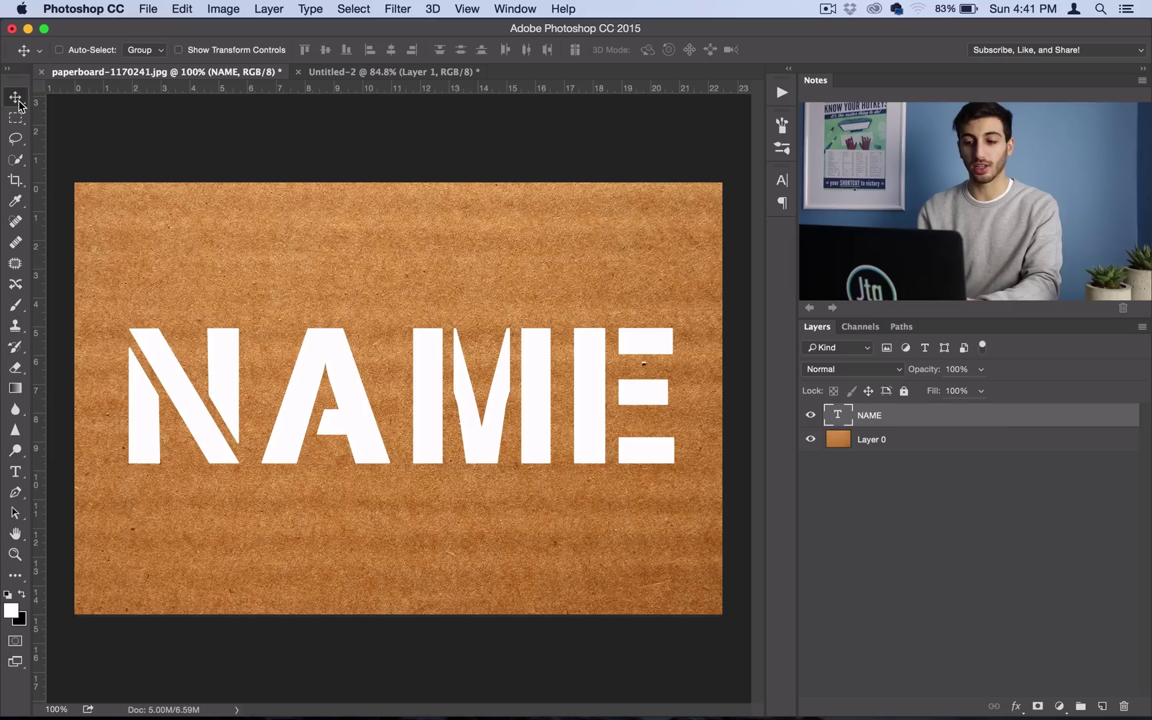
key(shift+Right)
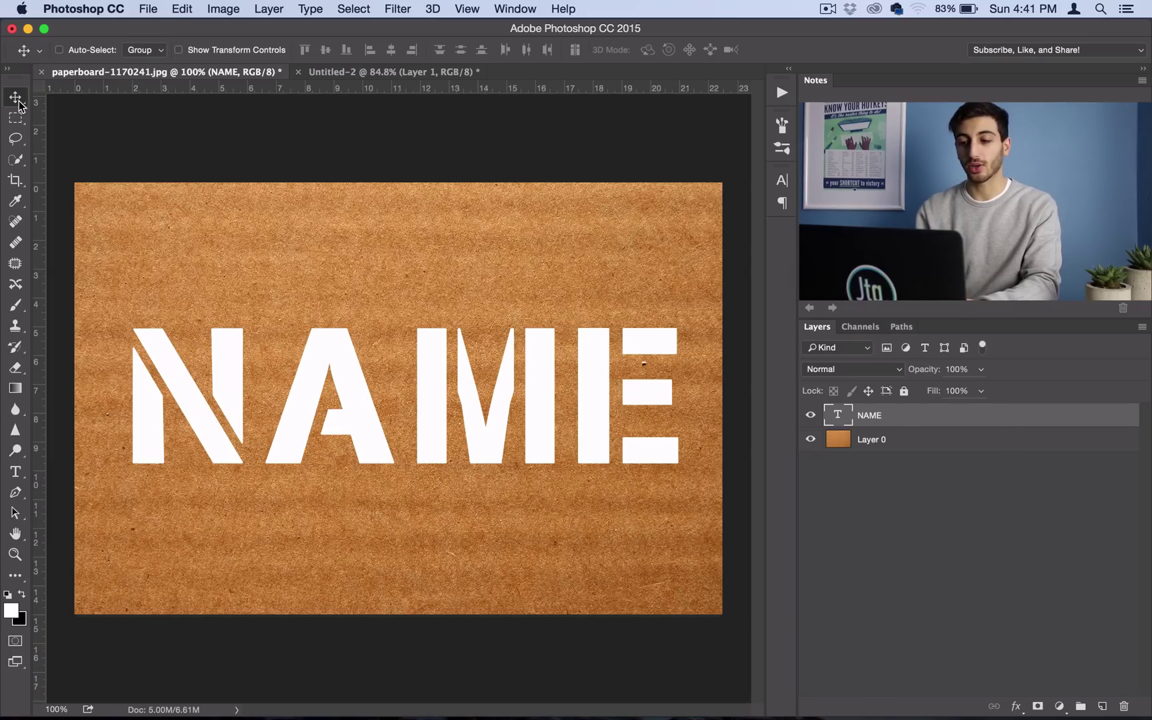
key(super)
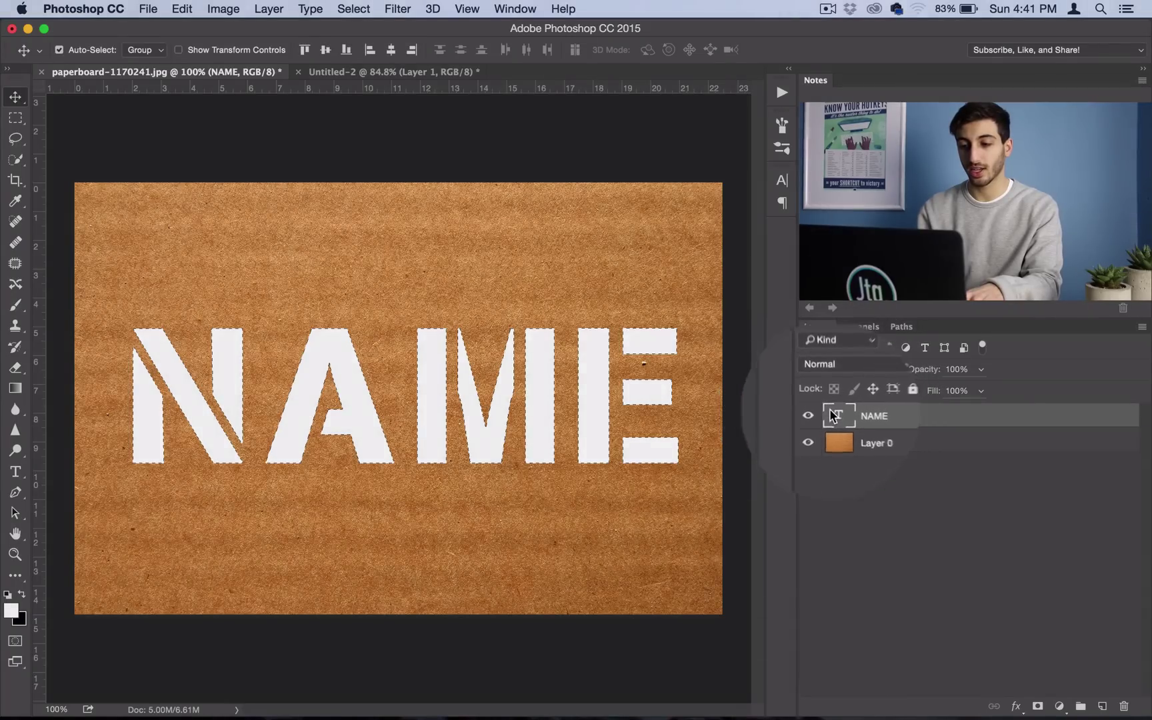
Step: Load the NAME letter outlines as a selection and add a new empty Layer 1 above
super+click(831, 417)
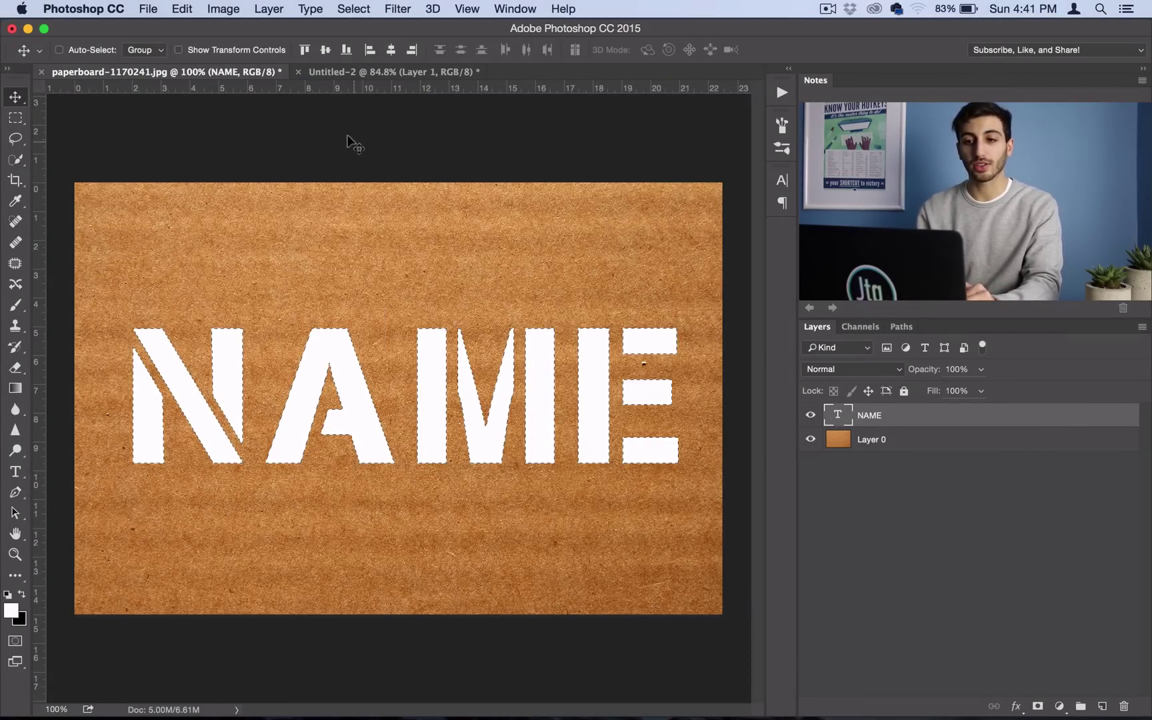
click(269, 9)
mouse_move(274, 35)
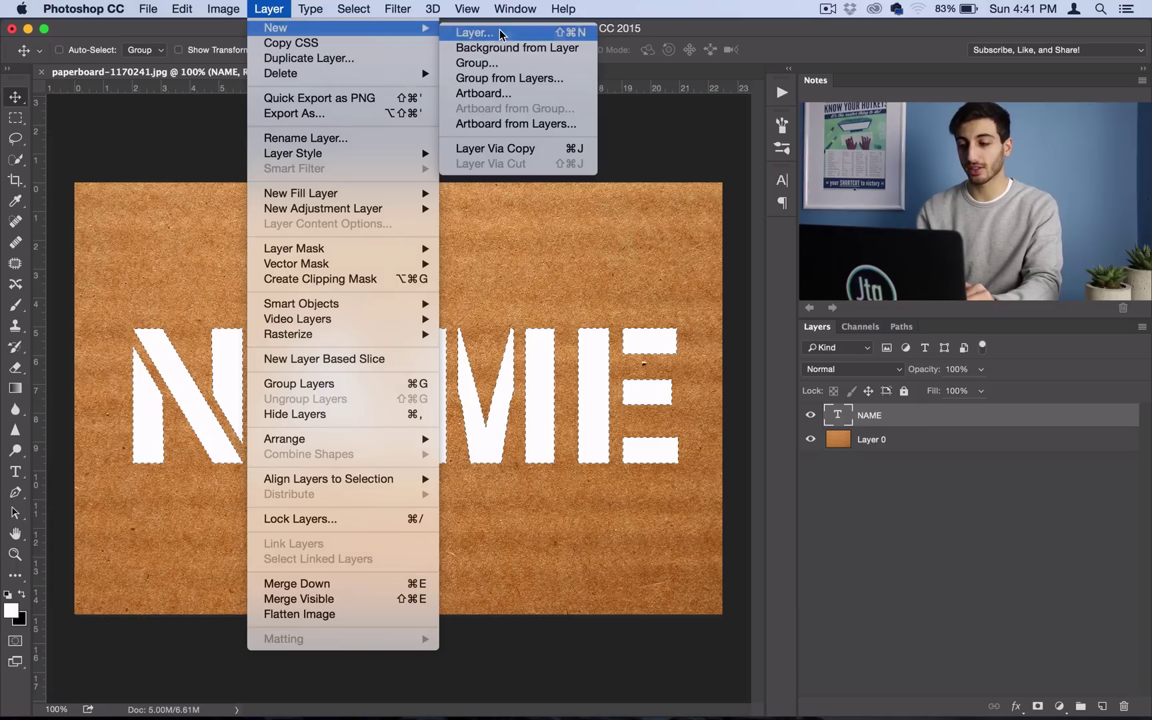
click(499, 30)
key(Return)
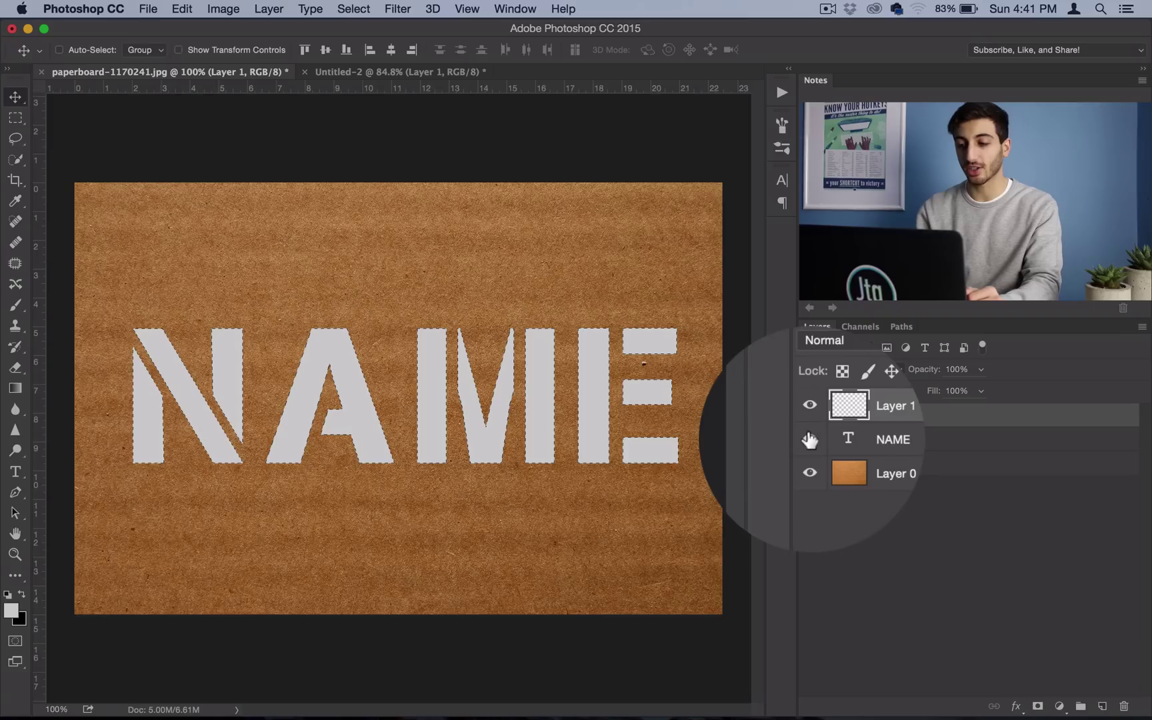
Step: Hide the NAME text layer and use Select Inverse to select everything outside the letters
click(809, 440)
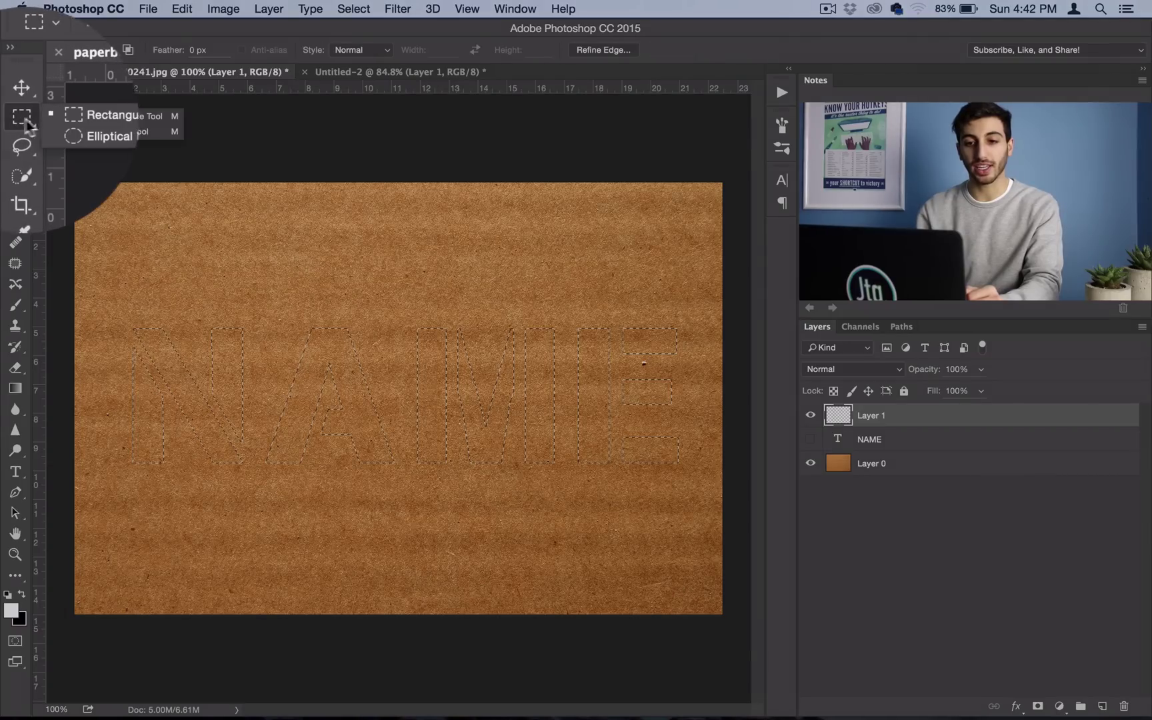
drag(15, 118, 44, 118)
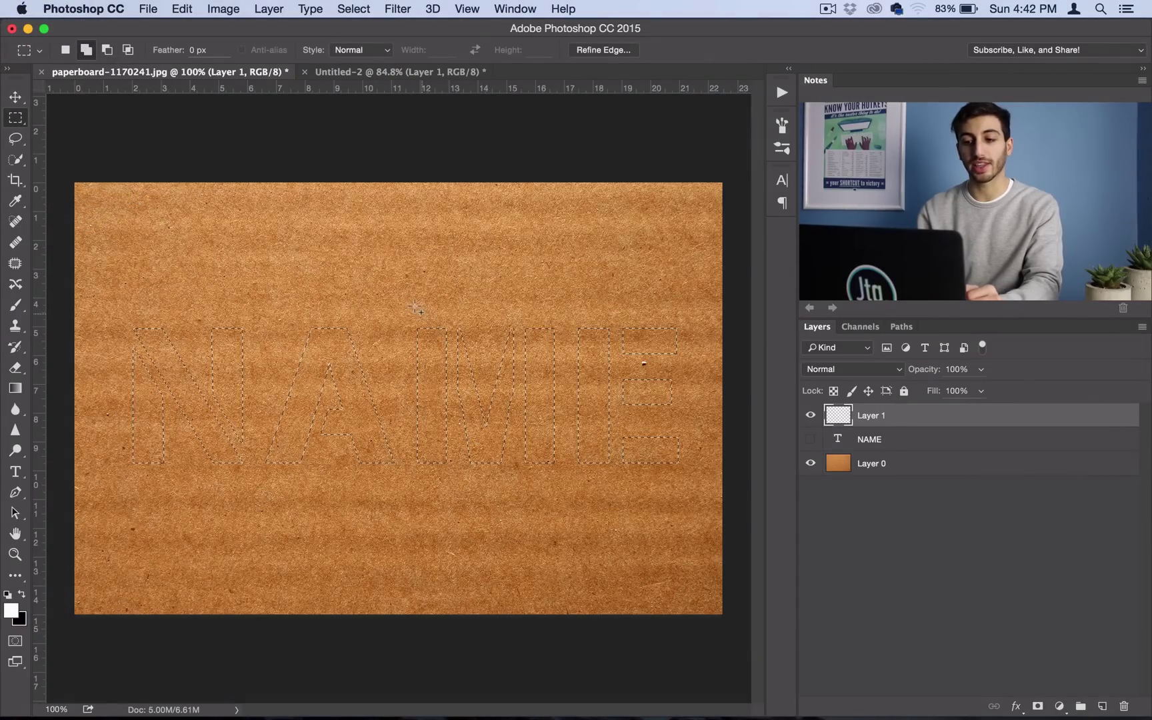
right_click(414, 306)
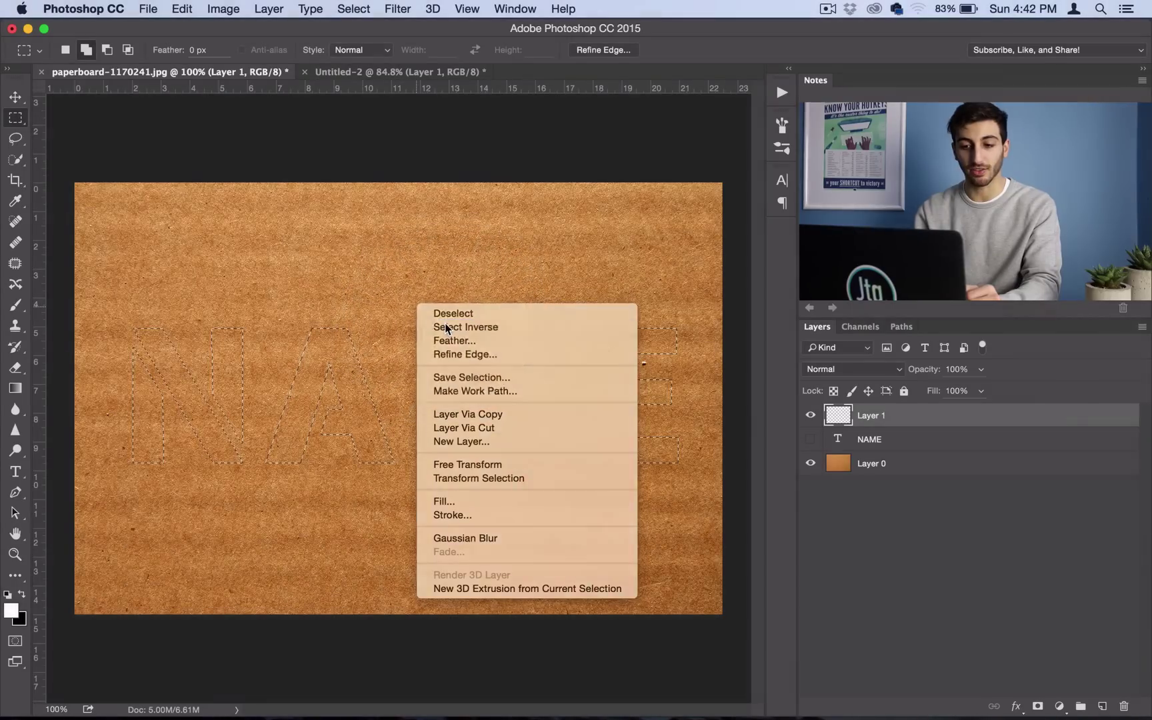
click(445, 328)
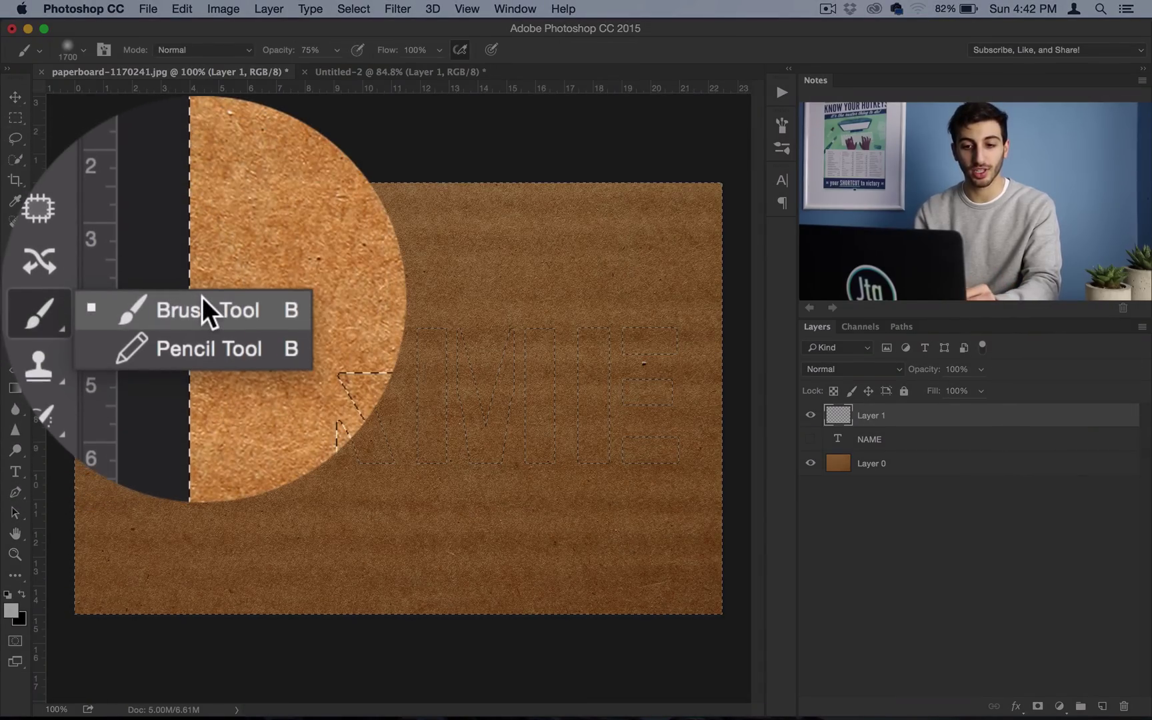
Step: Choose the Brush tool and set a 364 px tip with 0% hardness
click(137, 307)
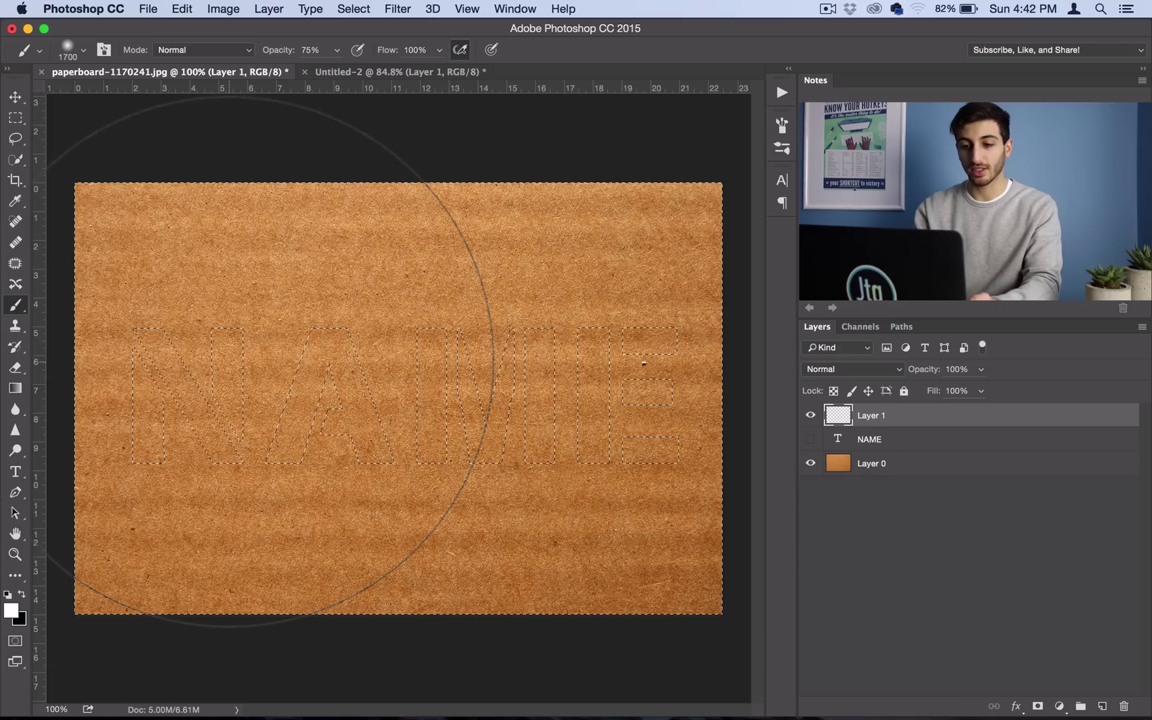
key(bracketleft)
key(bracketleft)
key(bracketleft)
key(bracketleft)
key(bracketleft)
key(bracketleft)
key(bracketleft)
key(bracketleft)
key(bracketleft)
key(bracketleft)
key(bracketleft)
key(bracketleft)
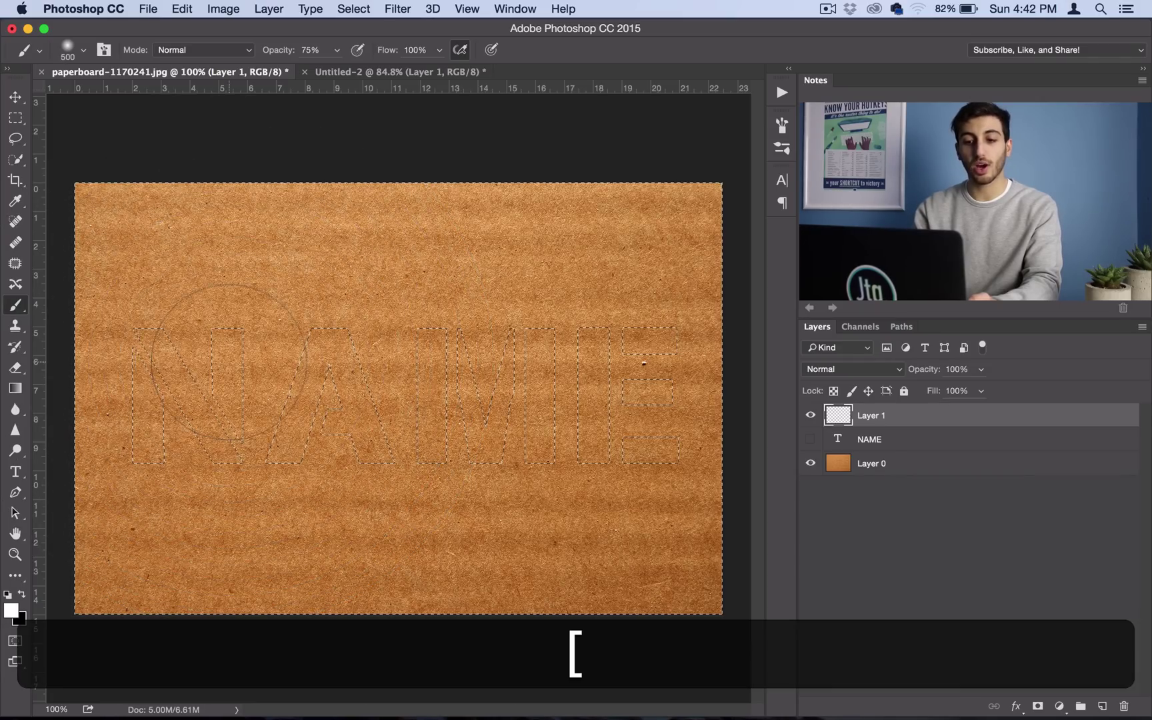
key(bracketleft)
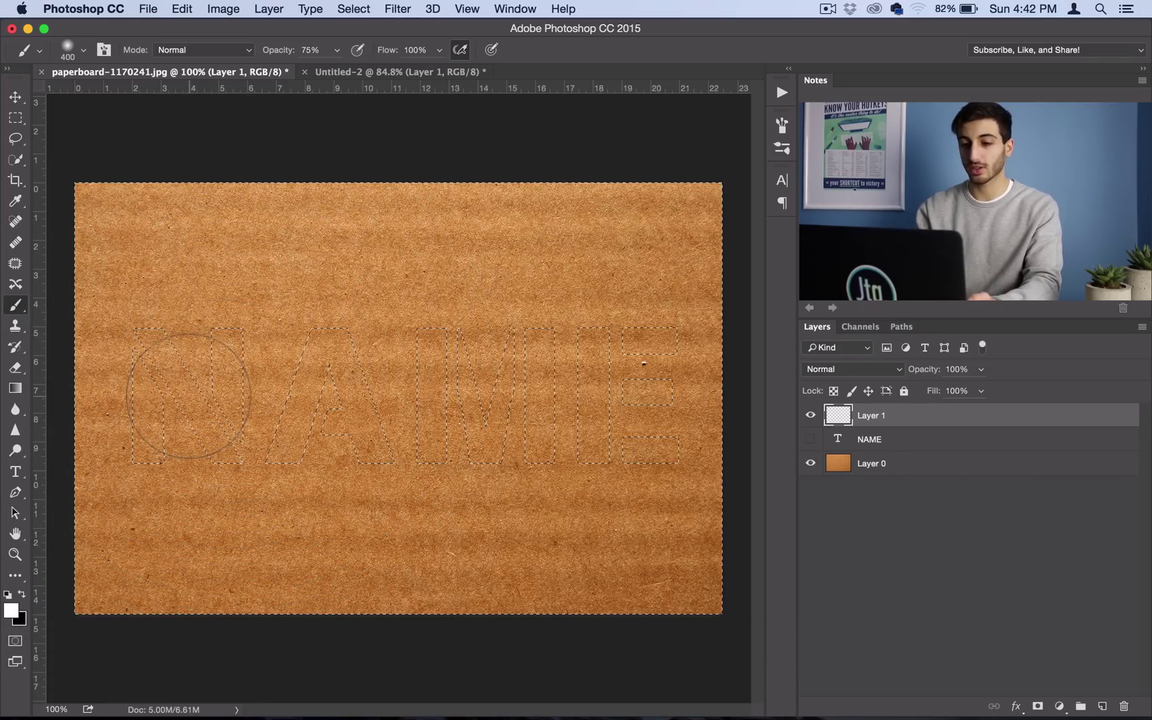
key(bracketleft)
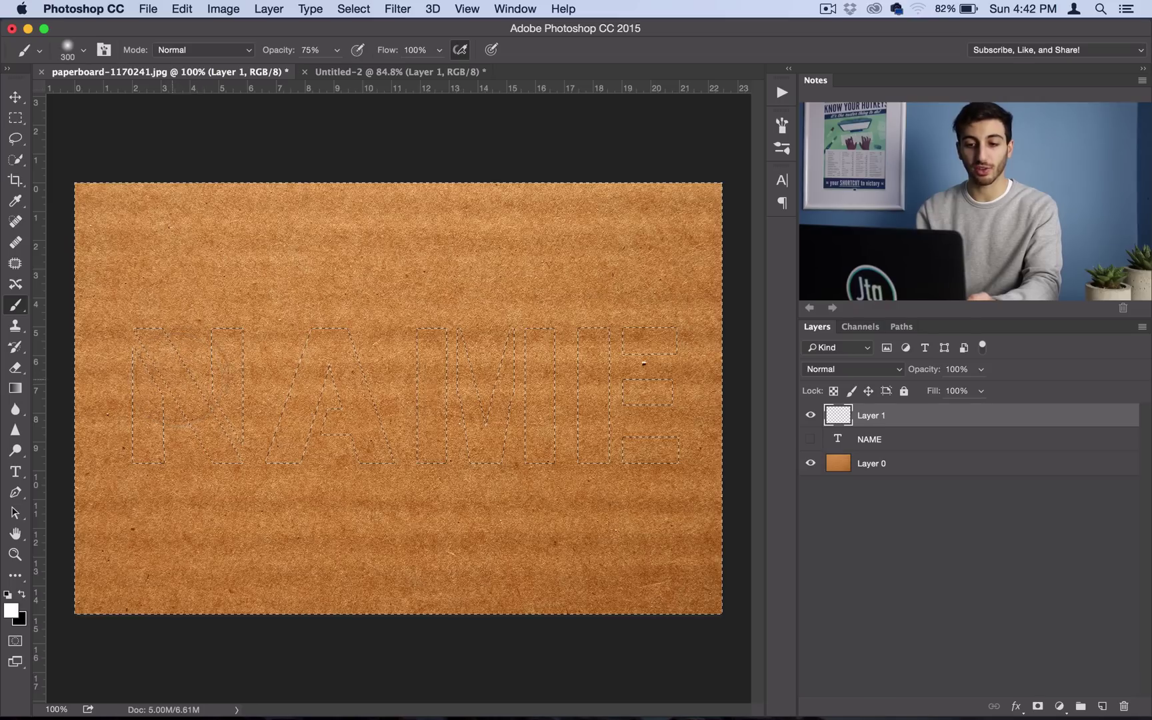
key(bracketright)
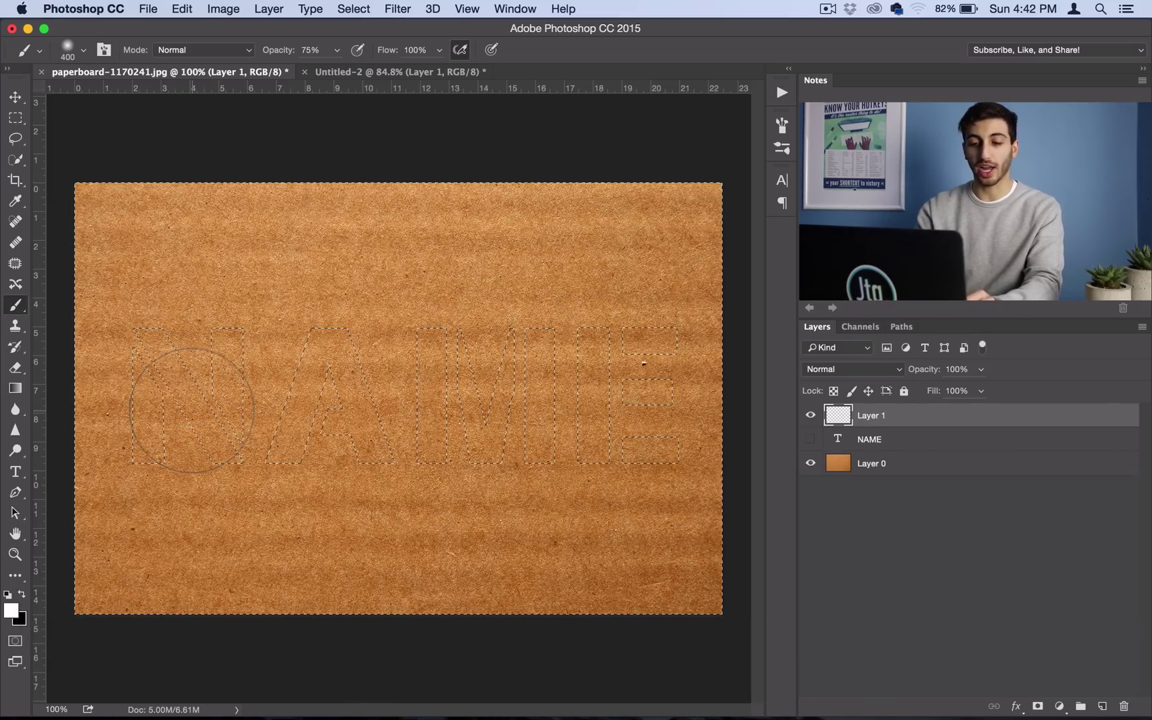
key(bracketright)
key(bracketright)
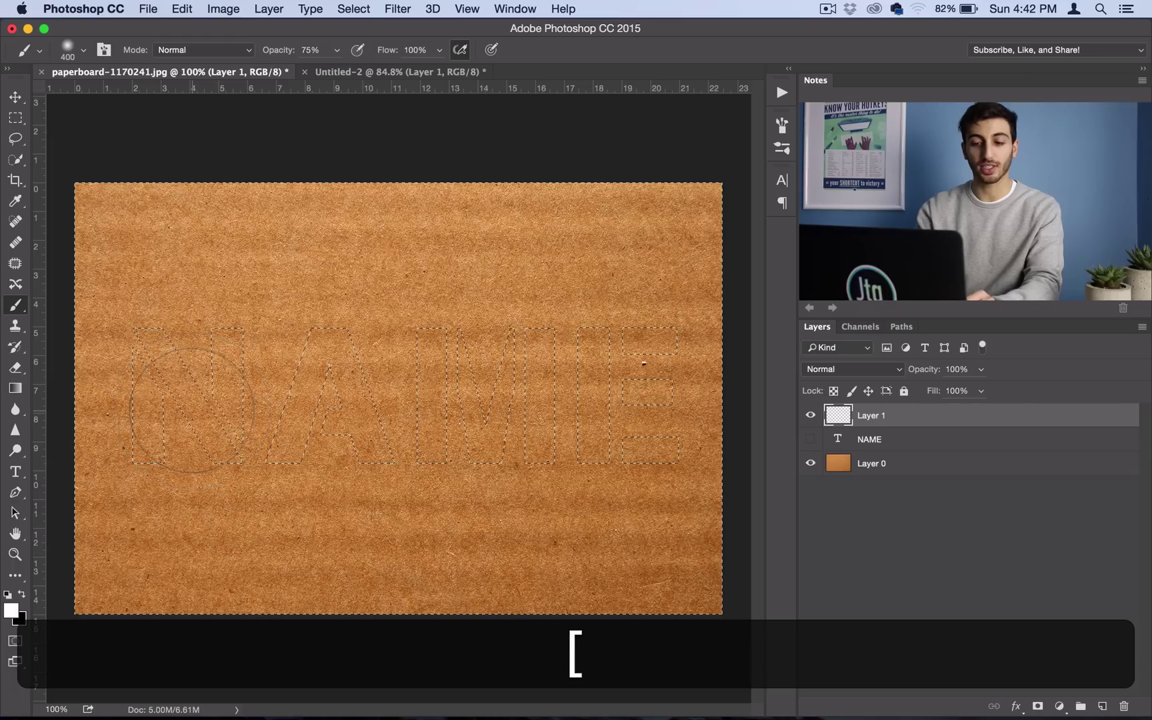
key(bracketright)
key(bracketleft)
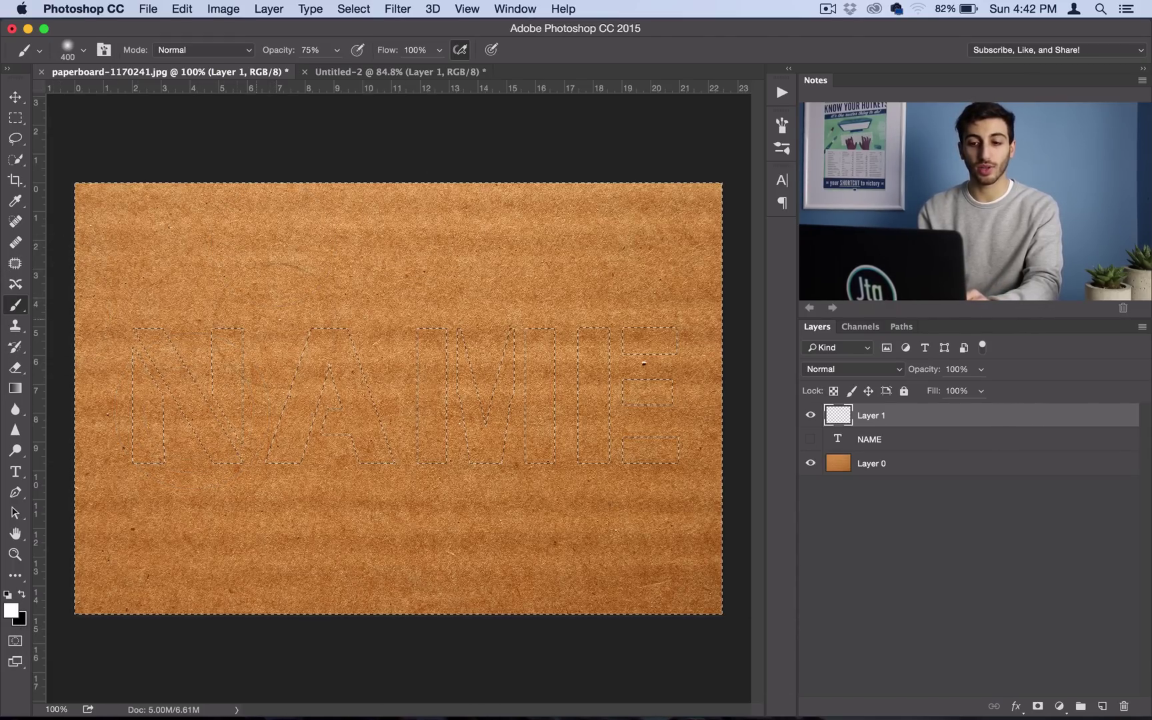
click(84, 50)
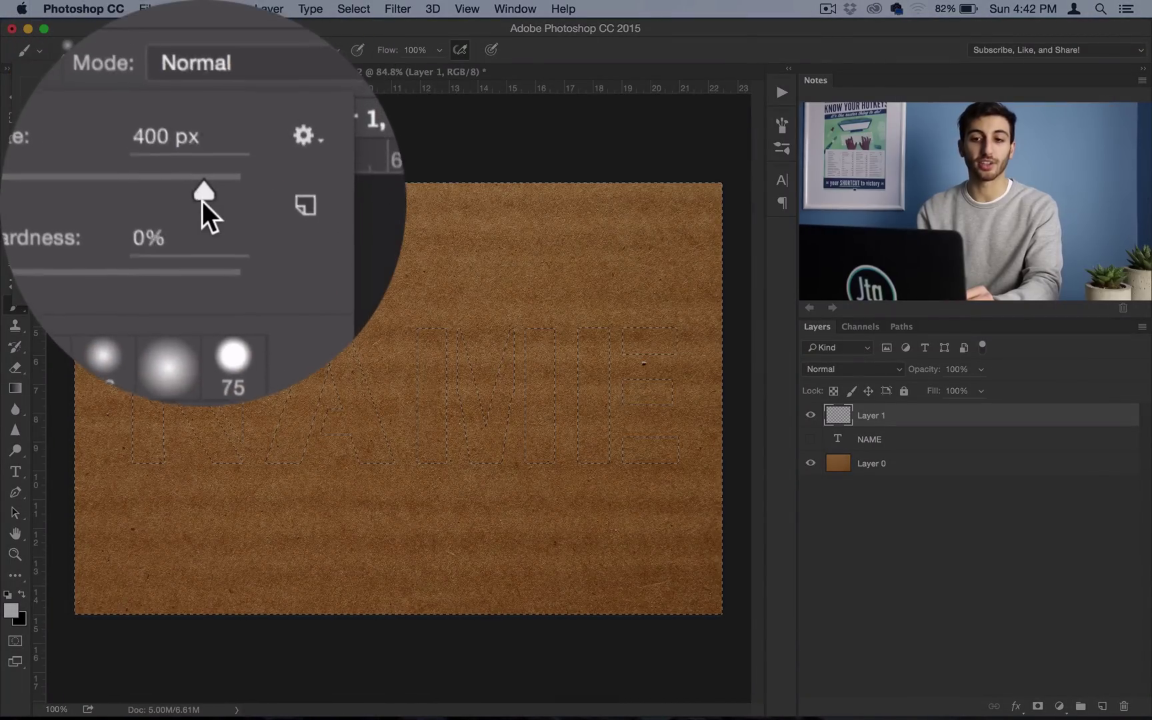
drag(177, 100, 173, 100)
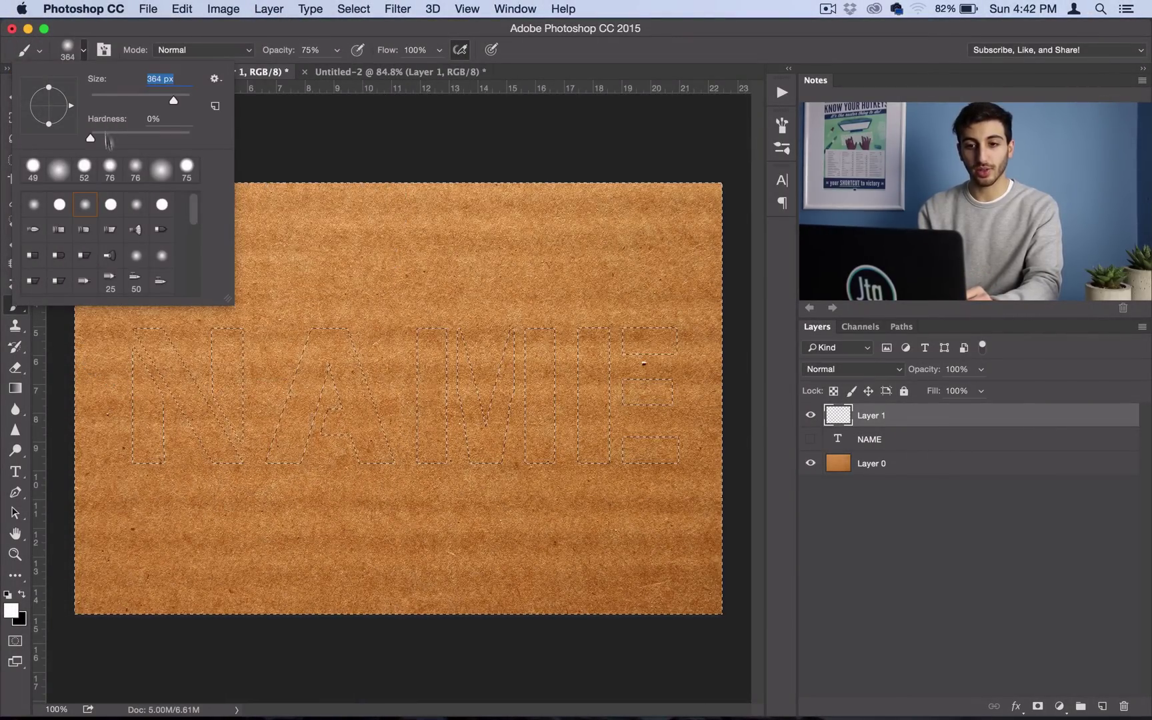
key(Return)
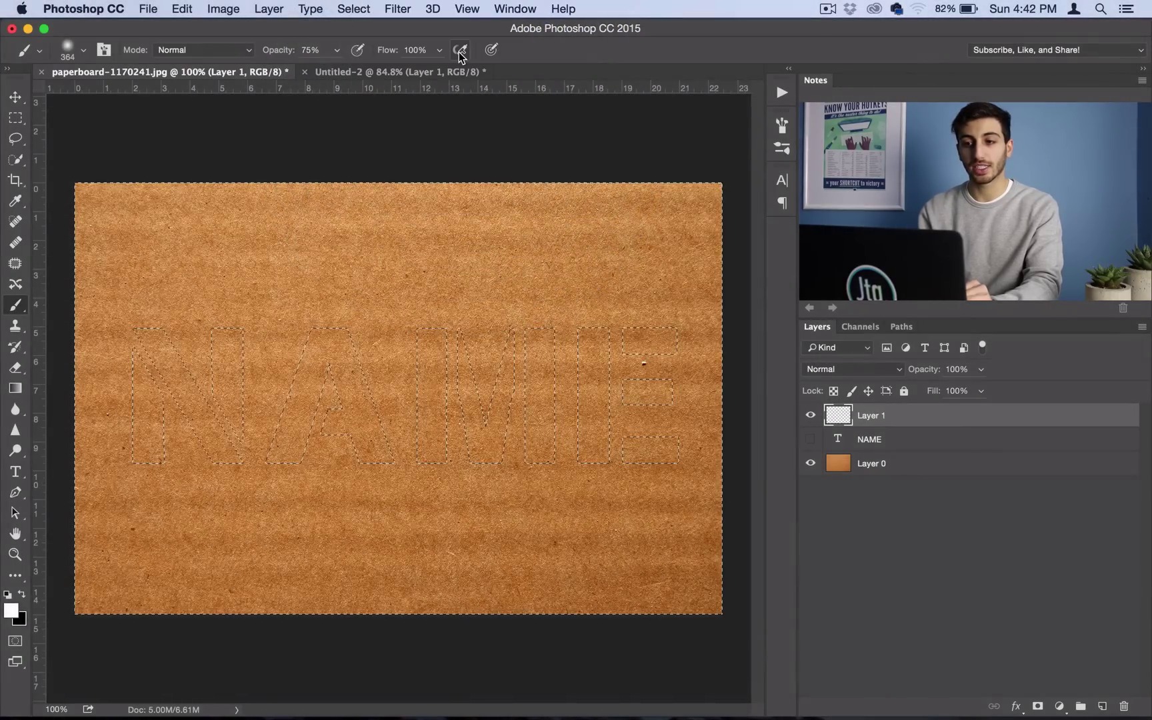
Step: Enable airbrush build-up at 75% opacity and turn on Noise in the Brush settings
click(460, 50)
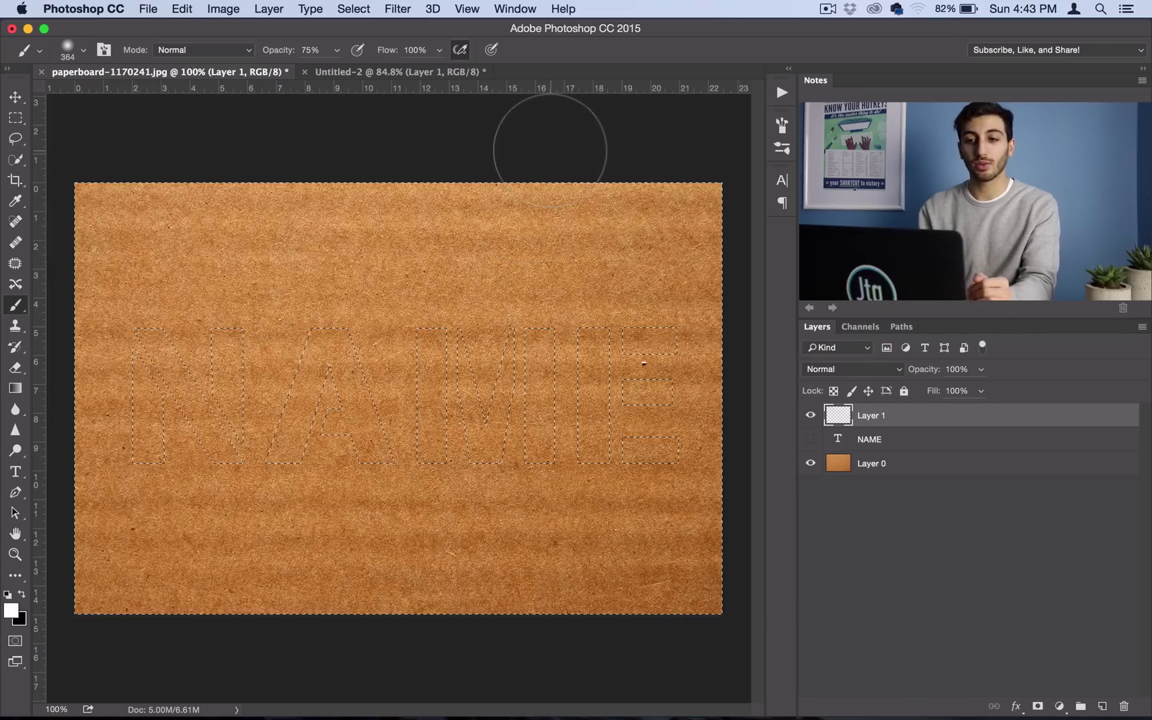
click(336, 50)
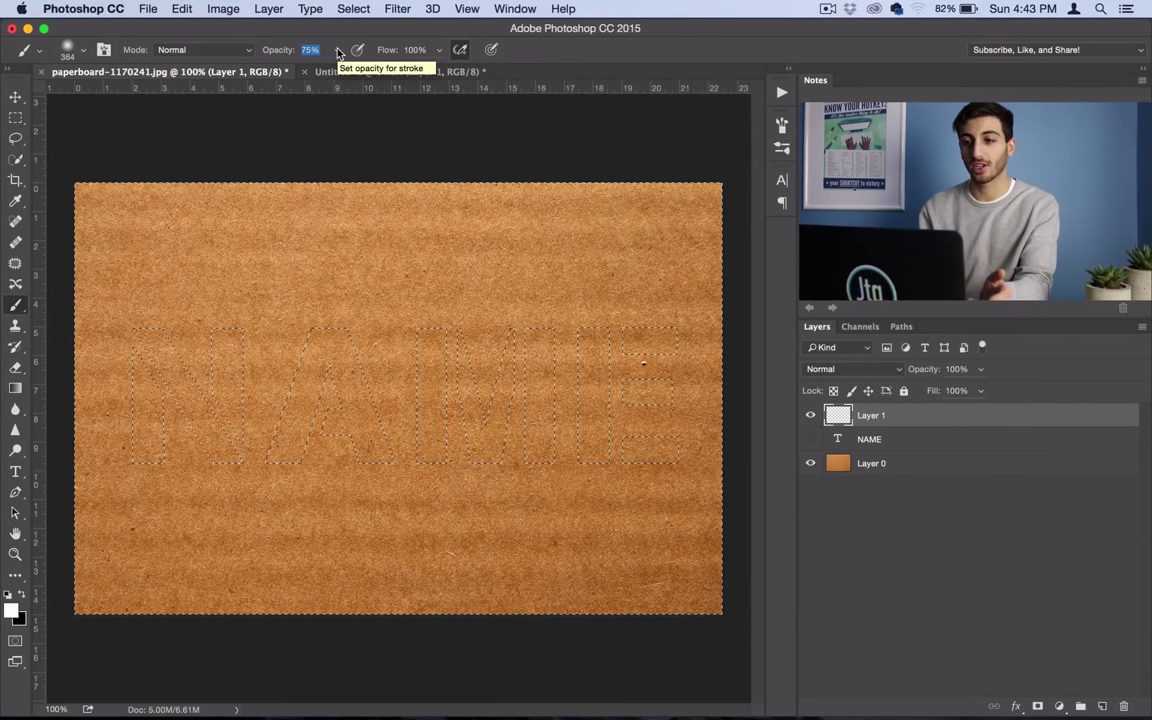
click(515, 9)
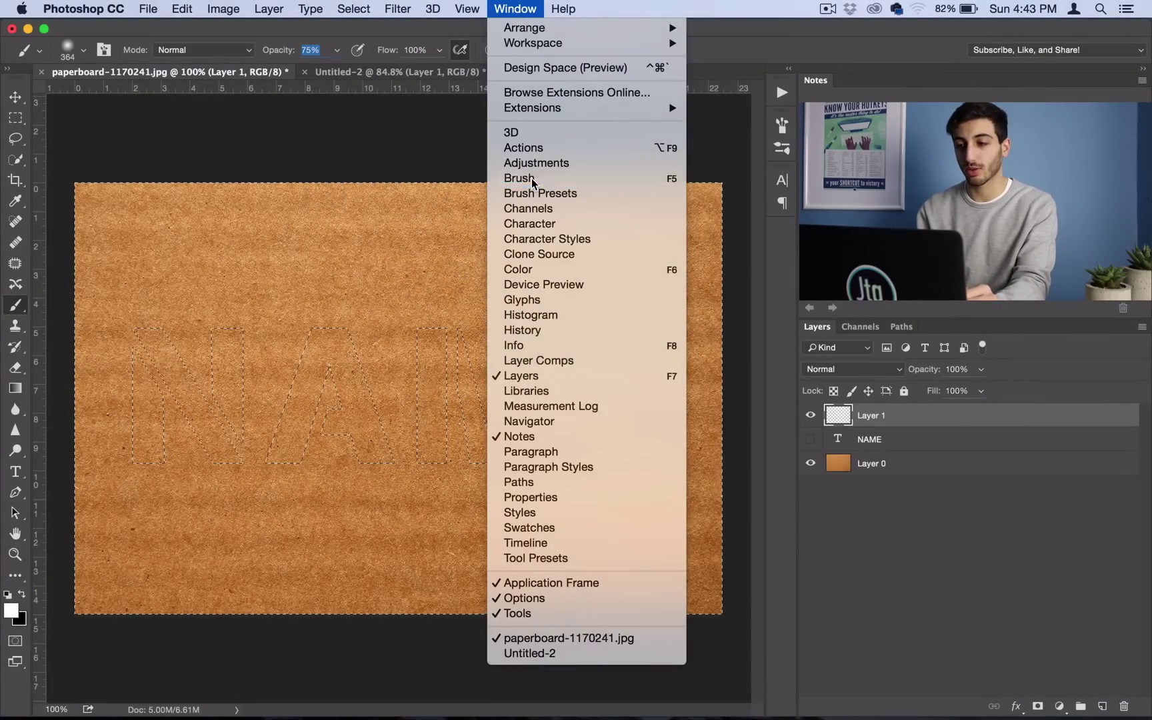
click(530, 178)
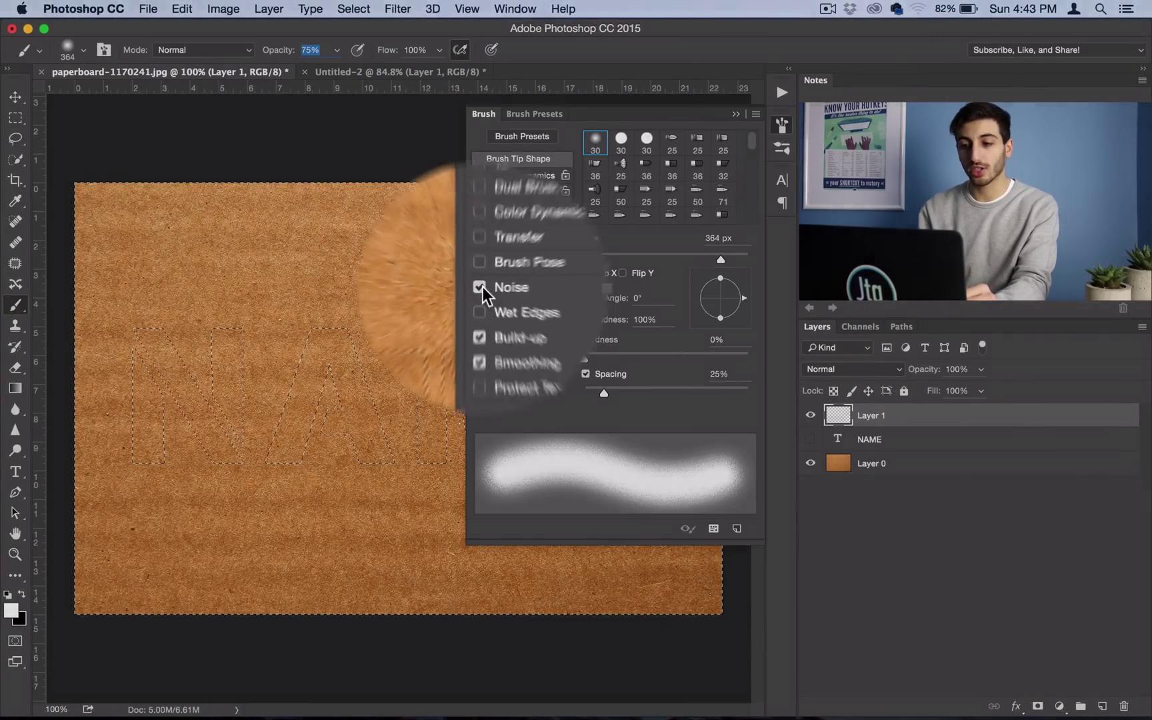
click(480, 288)
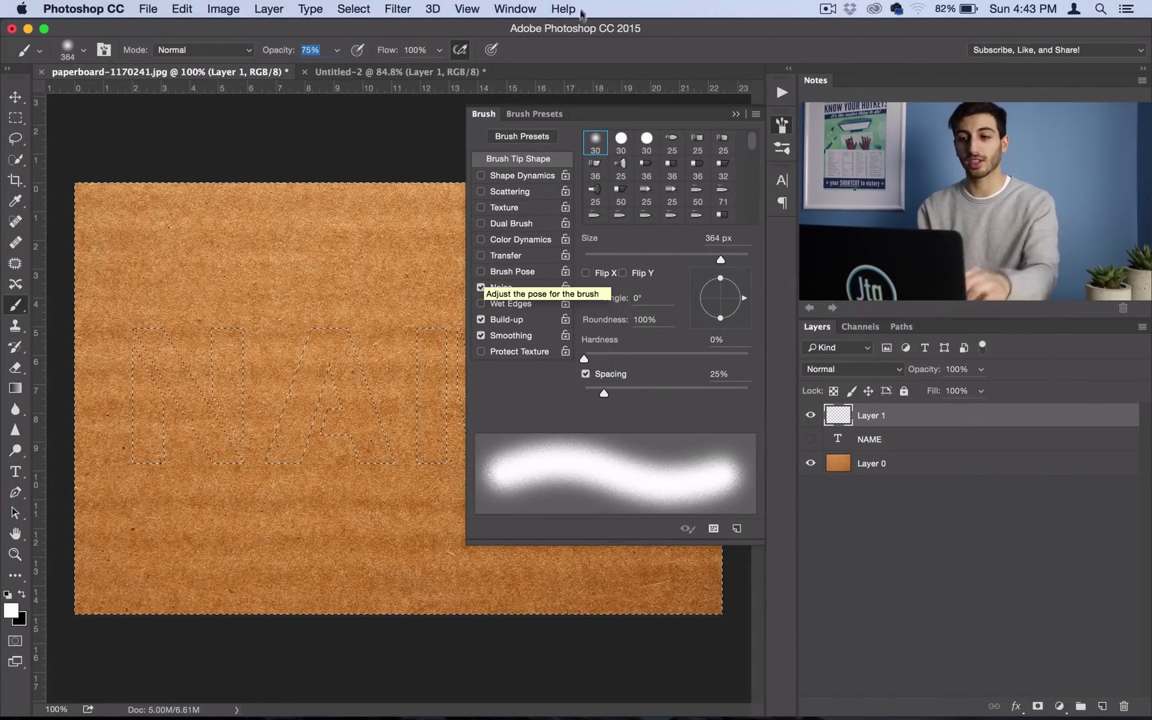
click(781, 127)
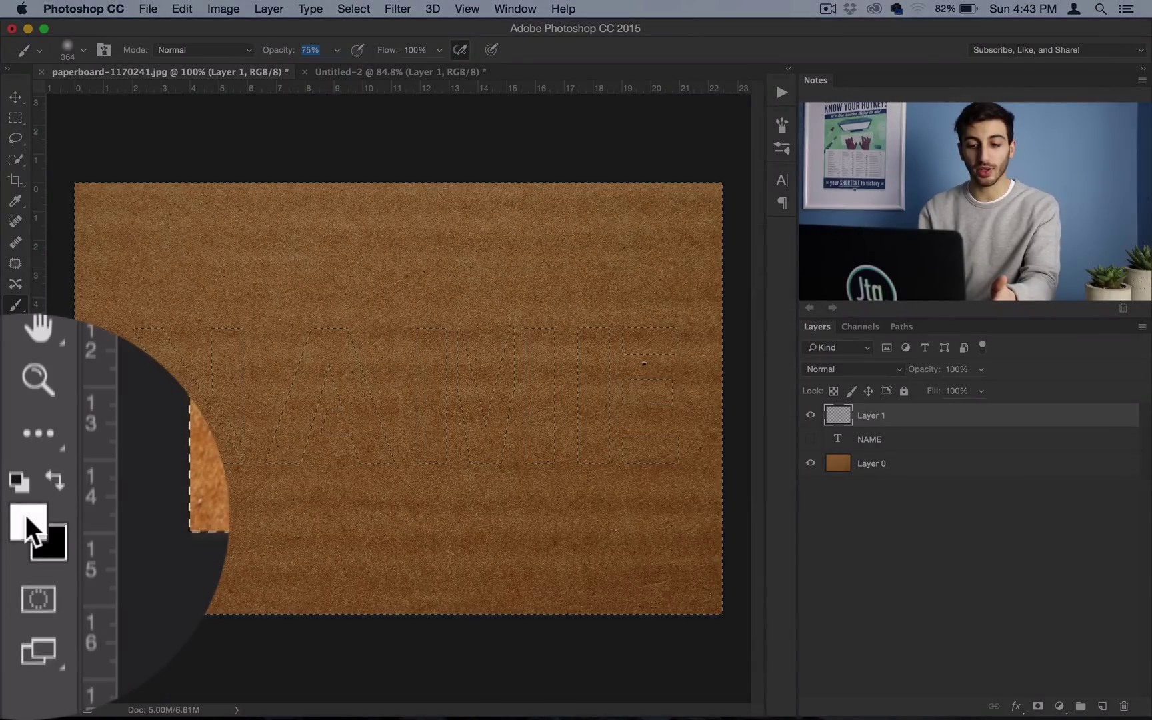
Step: Set the foreground colour to pure black (000000)
click(11, 608)
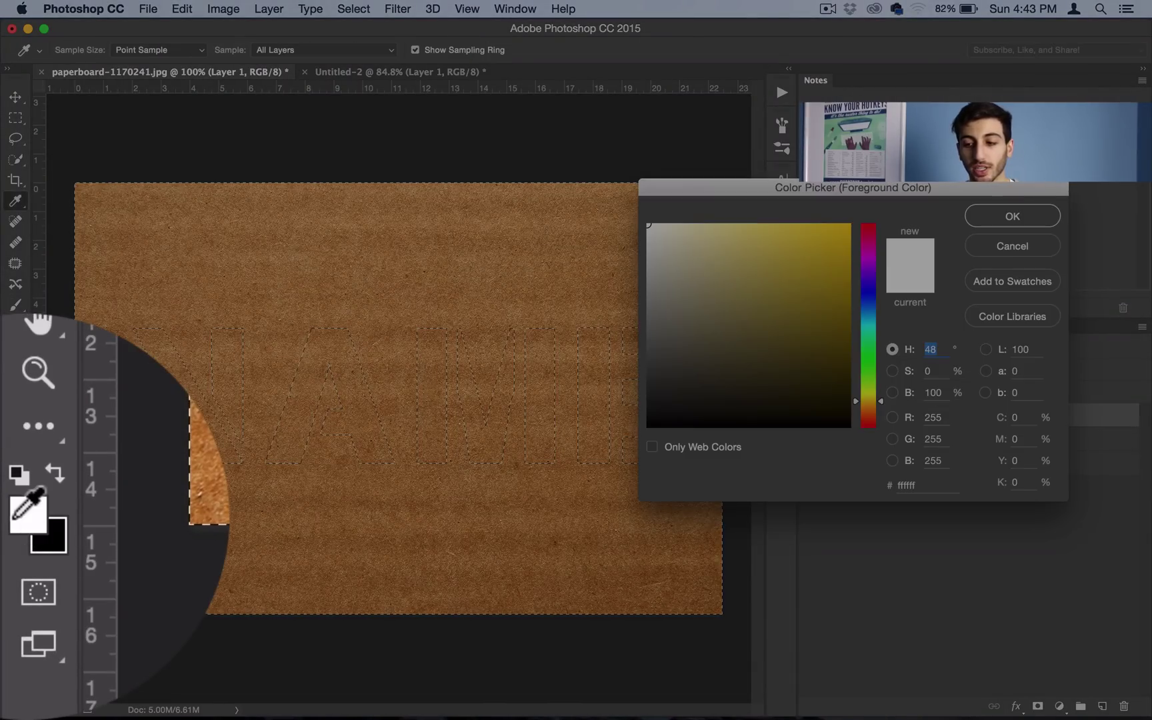
mouse_move(752, 340)
mouse_down()
mouse_move(841, 257)
mouse_move(735, 324)
mouse_move(547, 598)
mouse_up()
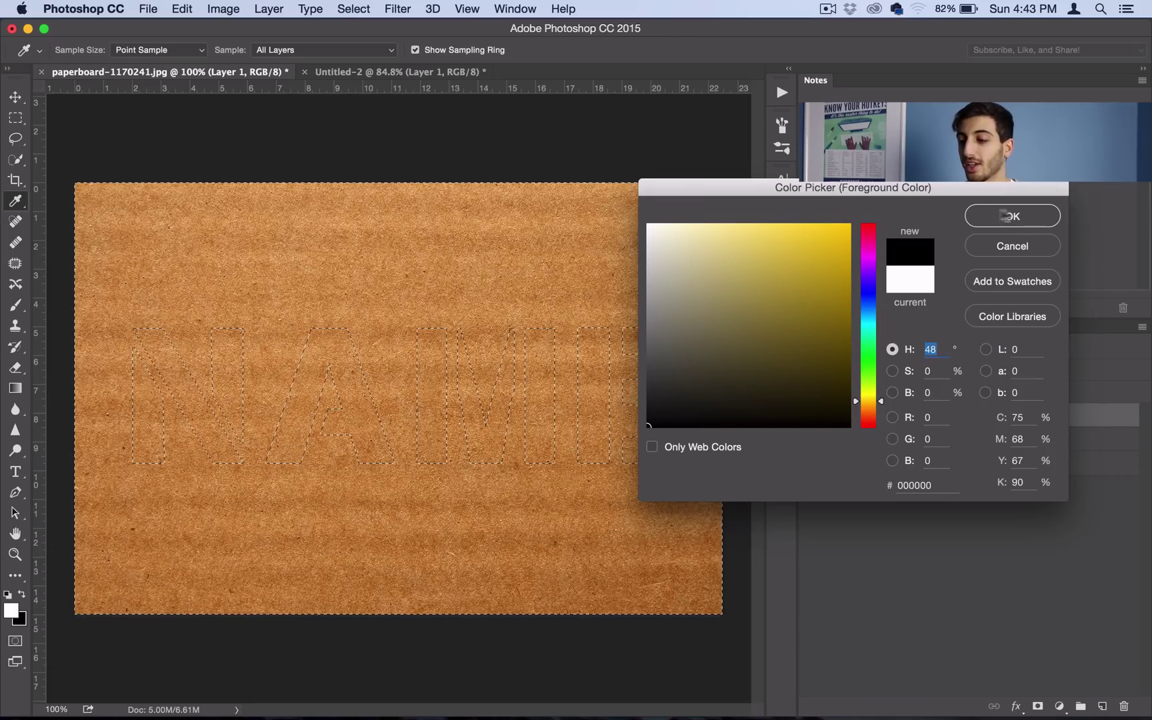
click(995, 216)
Step: Spray black paint through the stencil selection from the N across to the E
key(b)
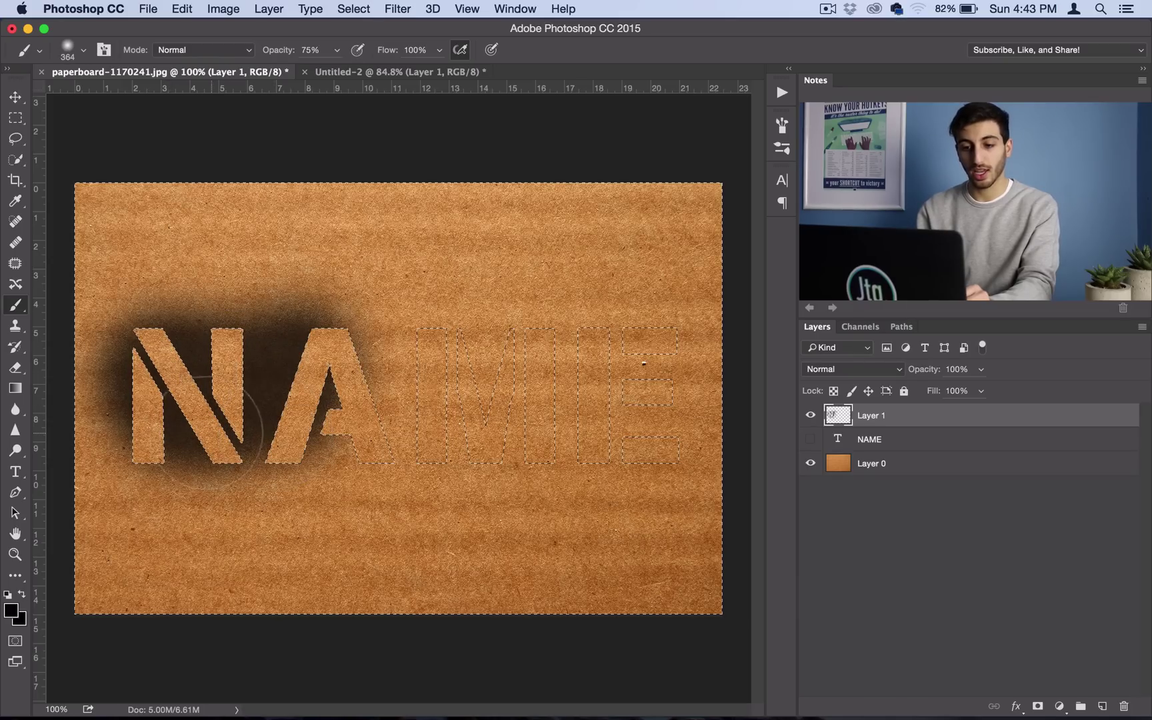
drag(189, 403, 199, 407)
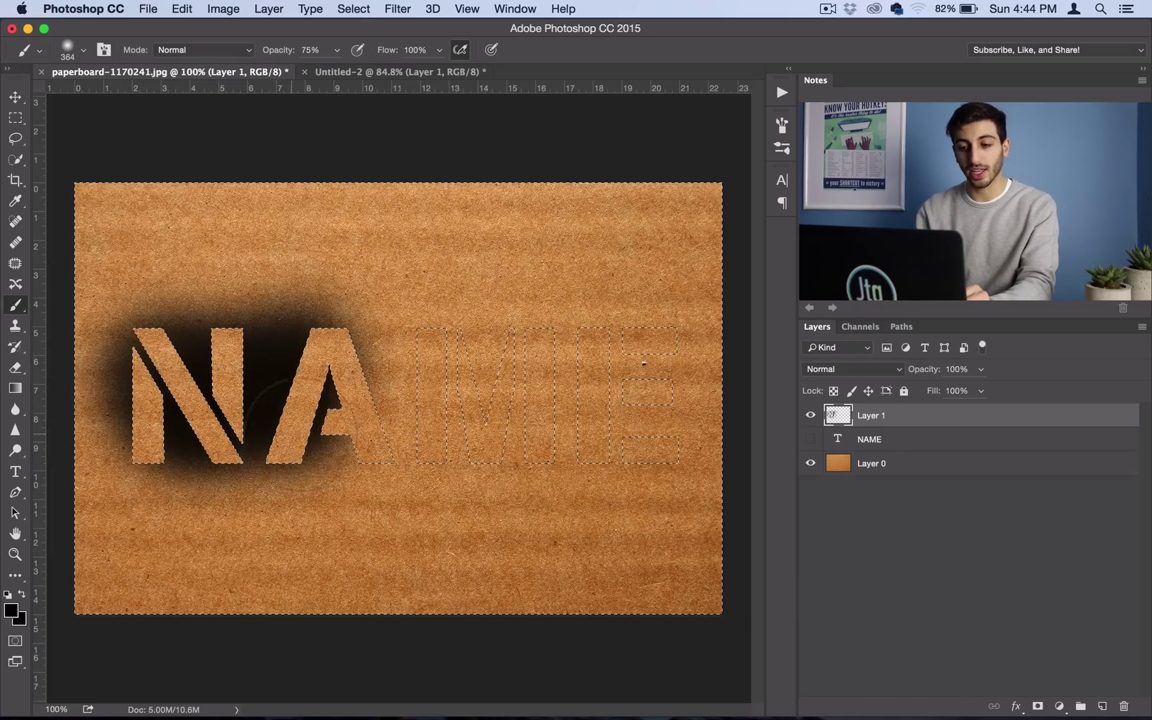
mouse_move(643, 363)
mouse_down()
mouse_move(593, 394)
mouse_move(640, 373)
mouse_move(624, 367)
mouse_up()
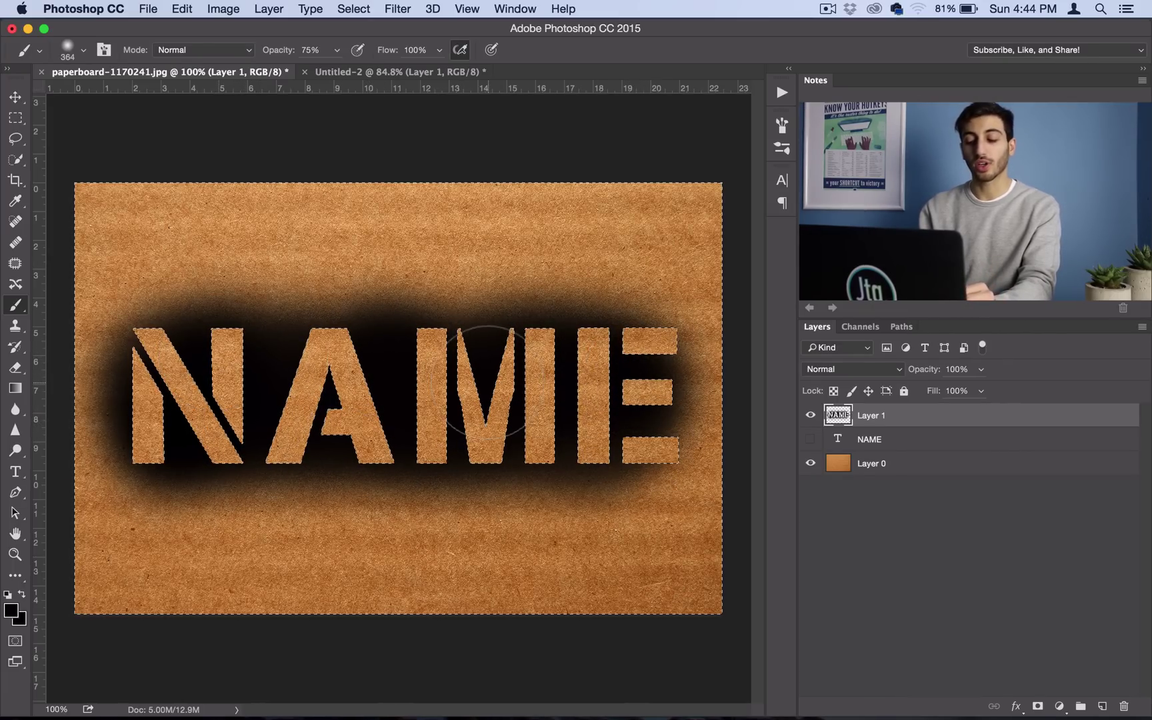
Step: Enlarge the brush to 700 px at 39% opacity for a fainter overspray haze
key(bracketright)
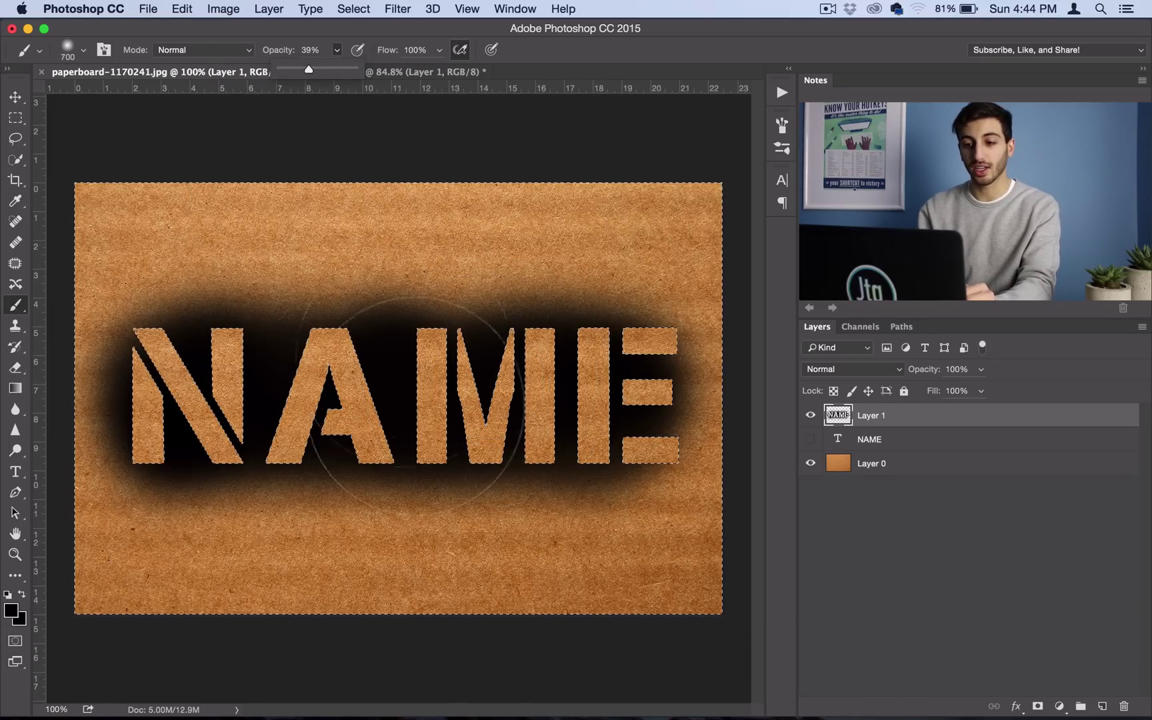
click(258, 398)
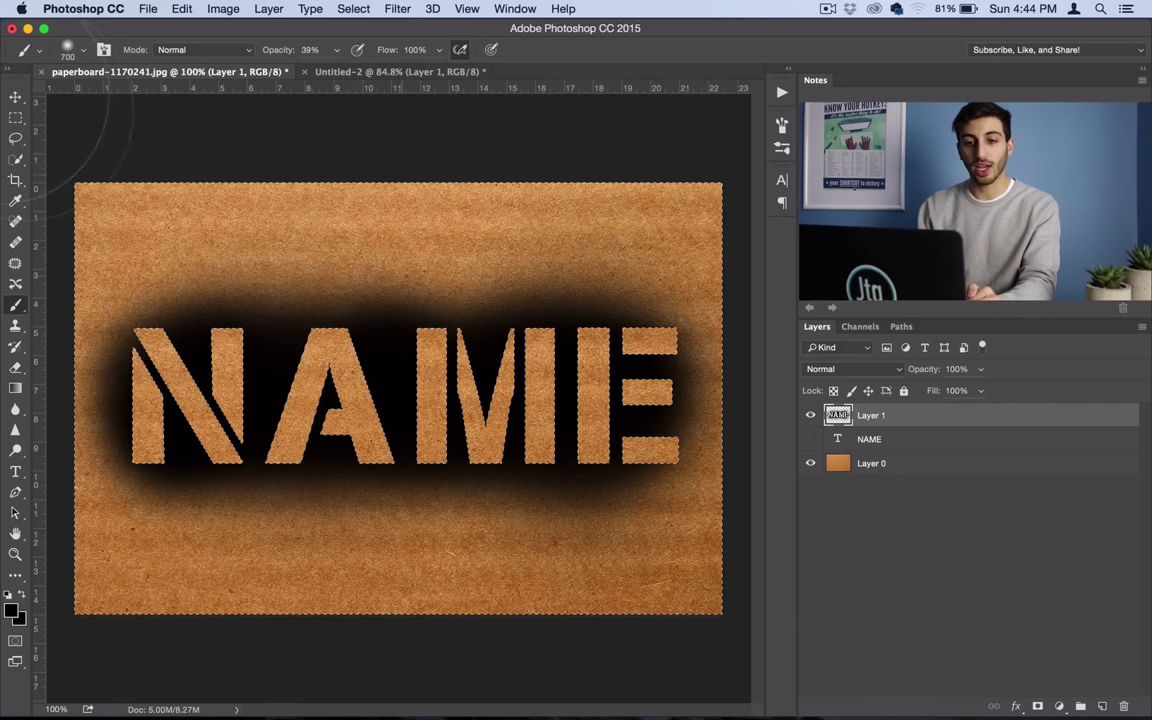
Step: Deselect the stencil with Cmd+D and switch to the Rectangular Marquee tool
key(super+d)
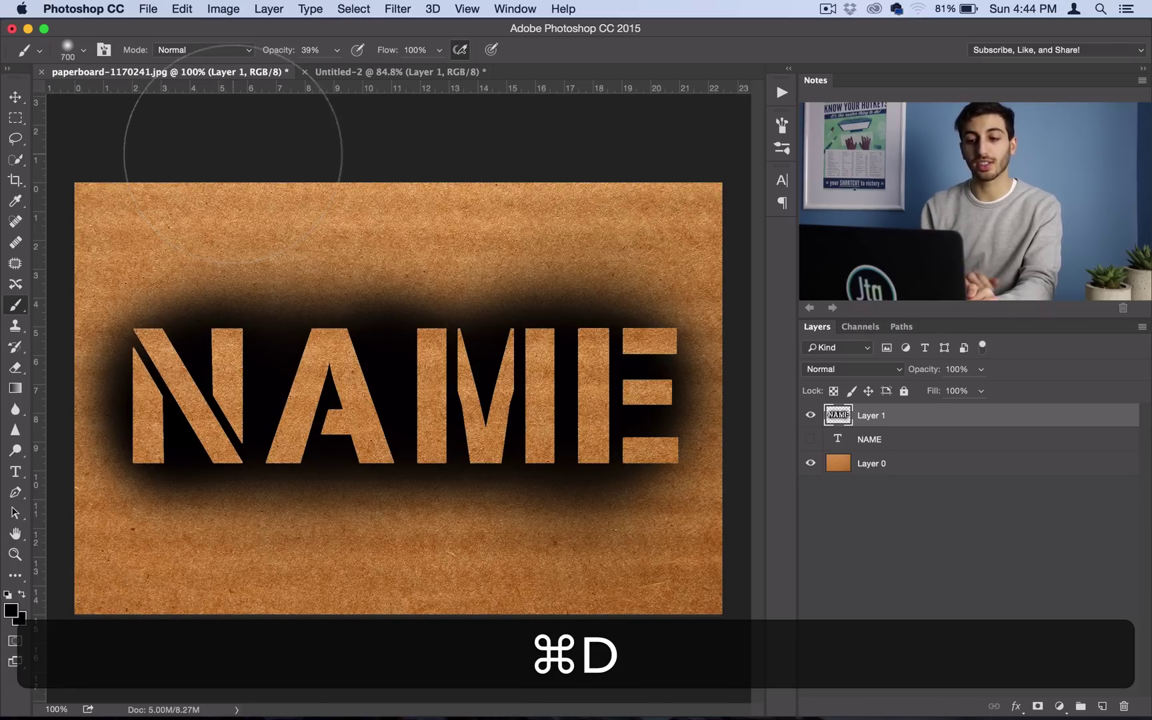
click(17, 120)
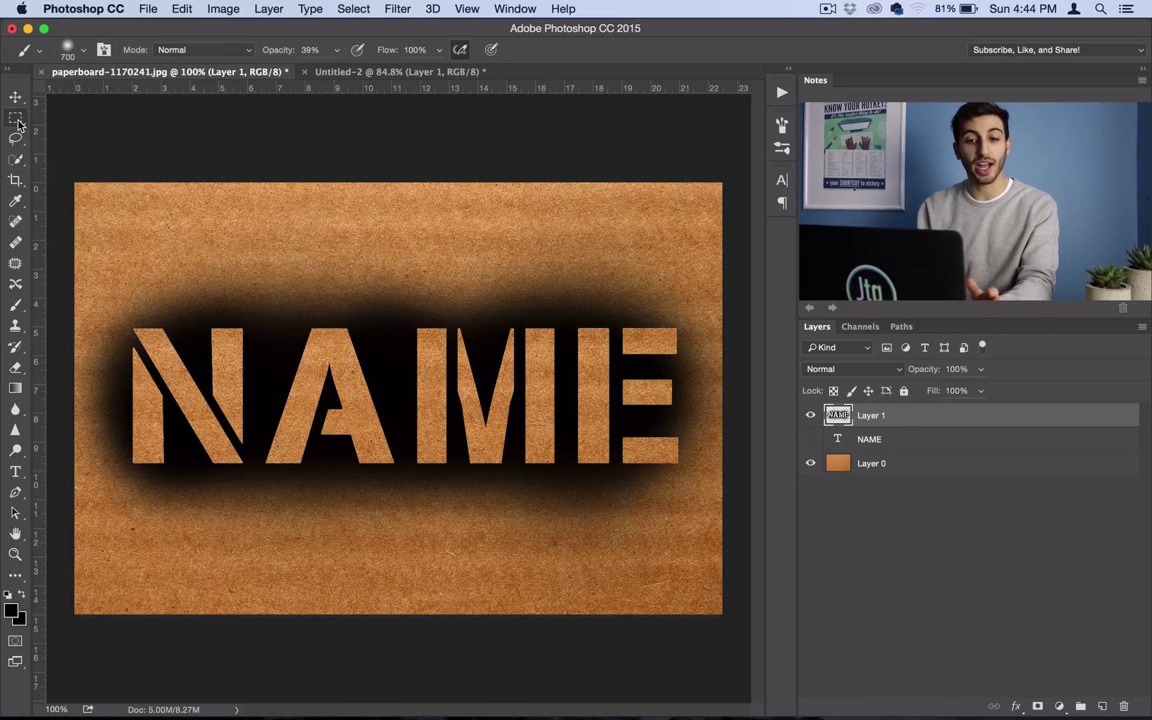
right_click(368, 235)
click(195, 217)
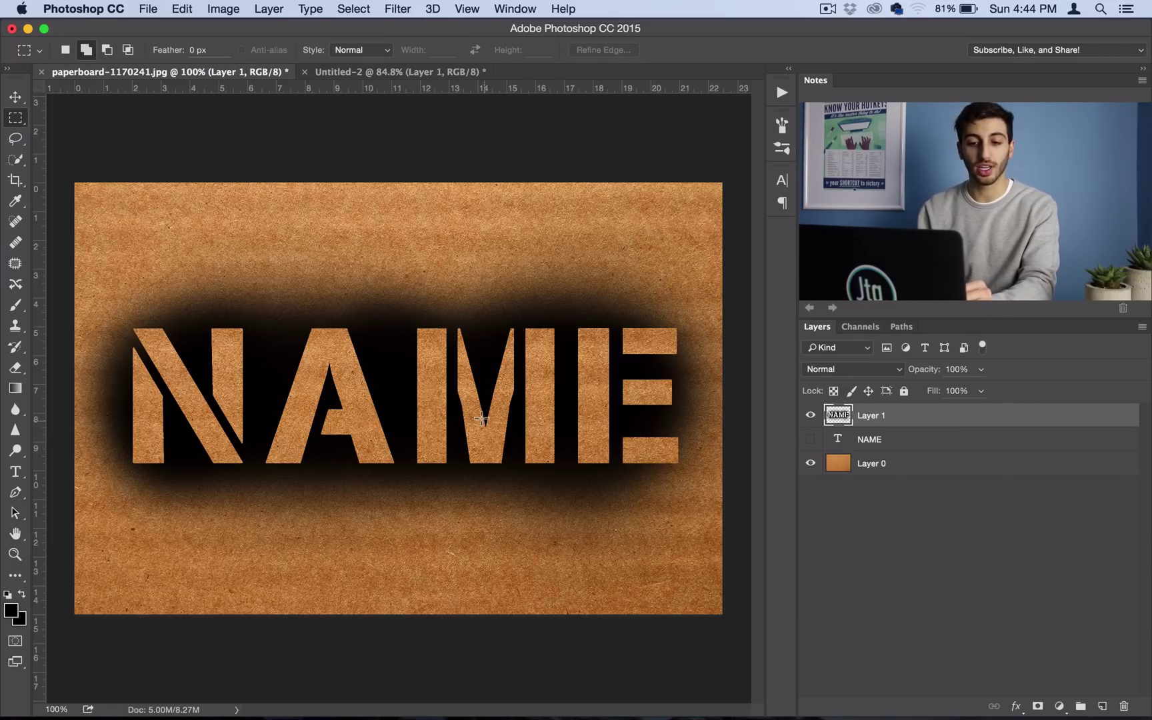
Step: Choose the Smudge tool with 15% strength and a 31 px brush
click(15, 452)
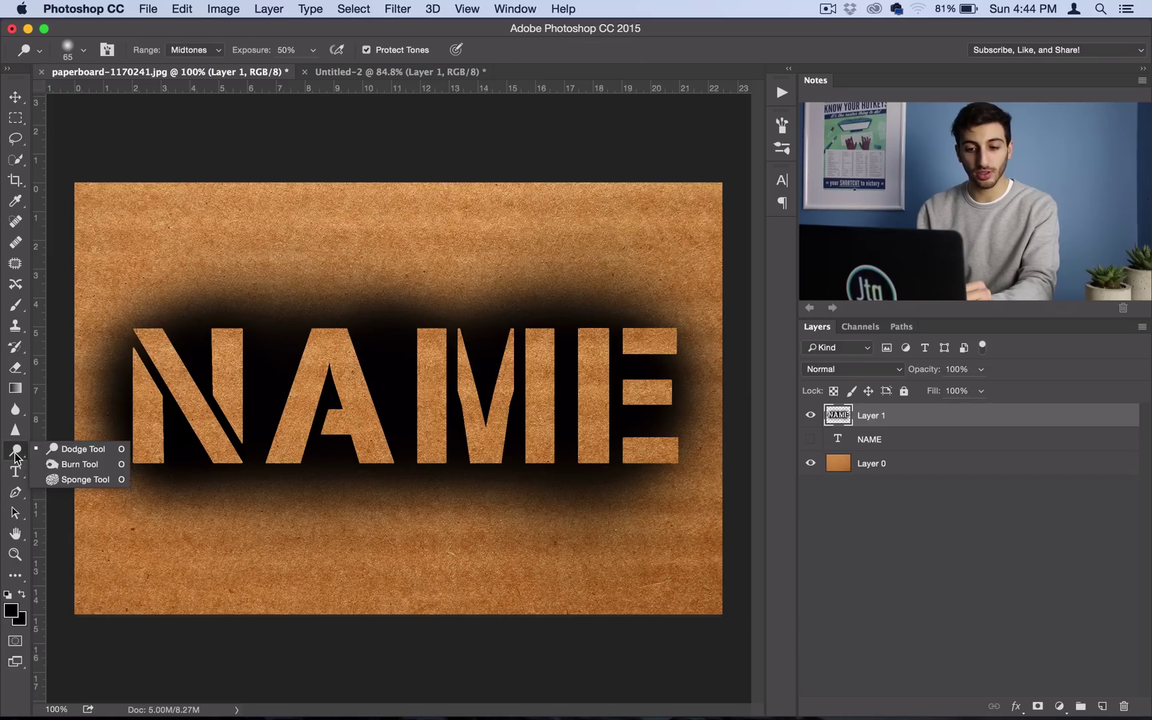
click(15, 409)
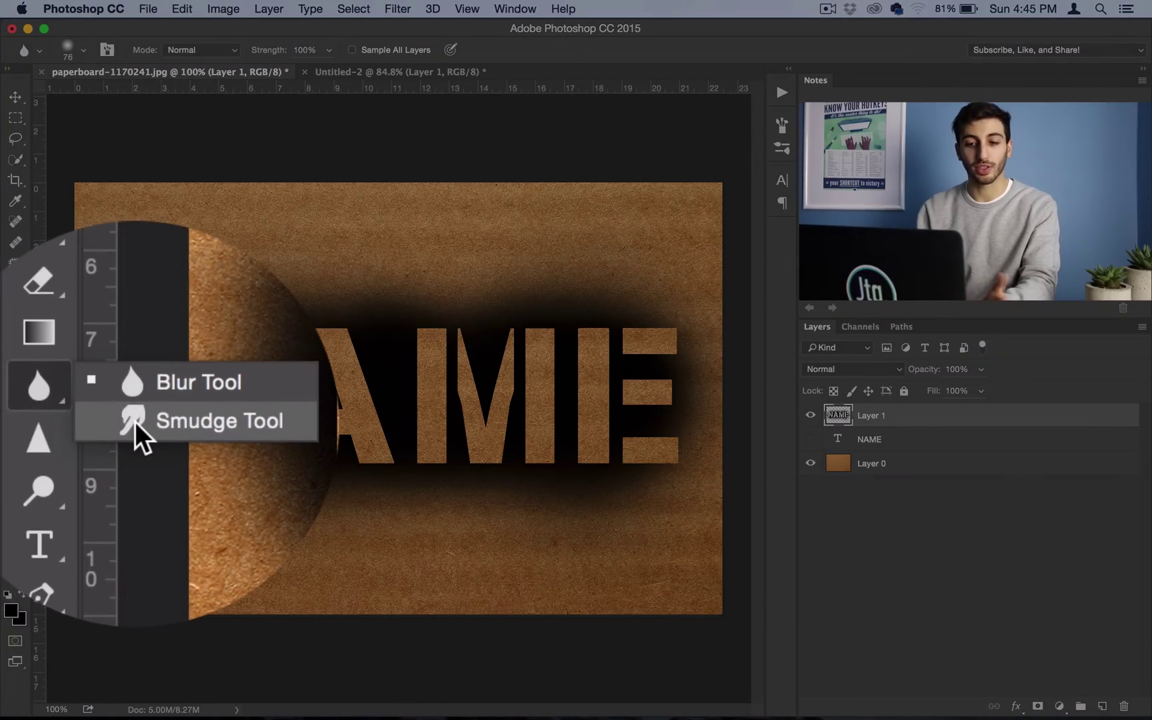
click(53, 423)
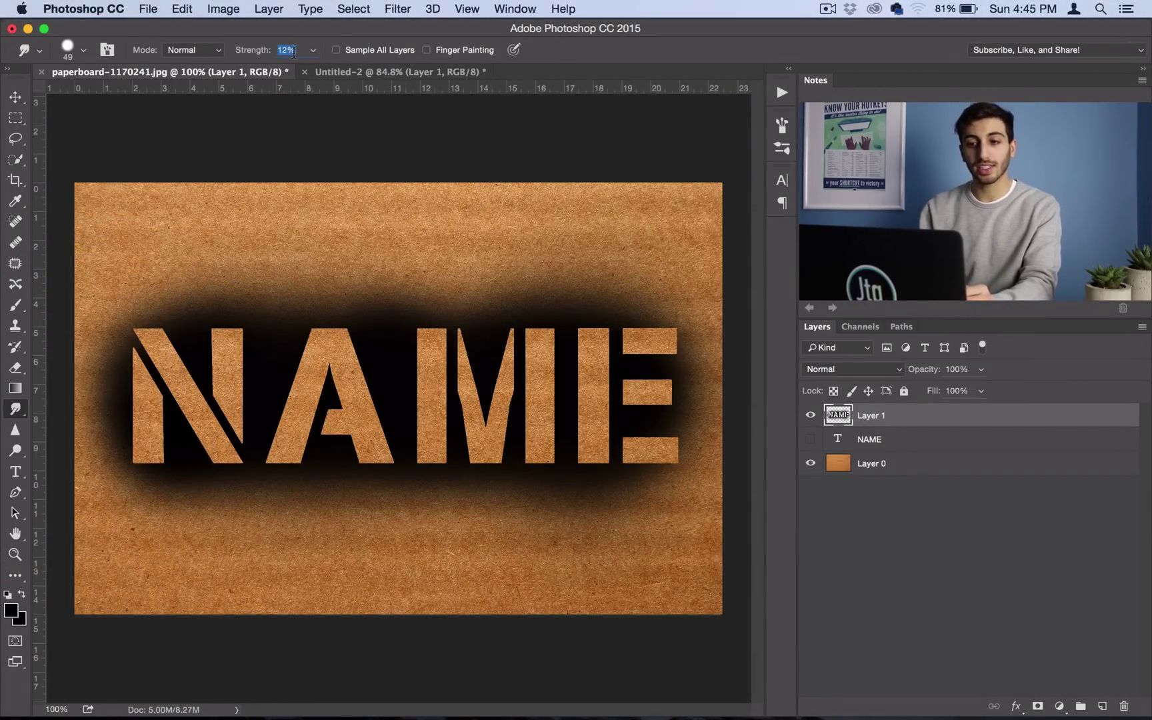
key(Up)
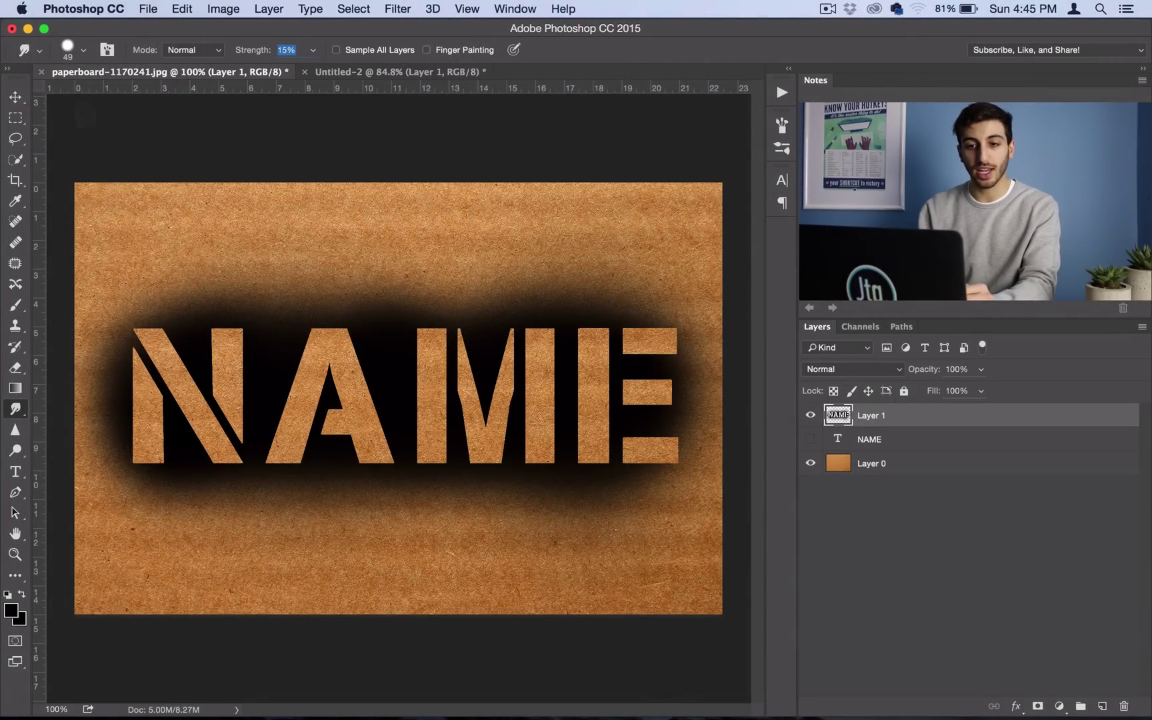
click(82, 50)
drag(113, 95, 104, 97)
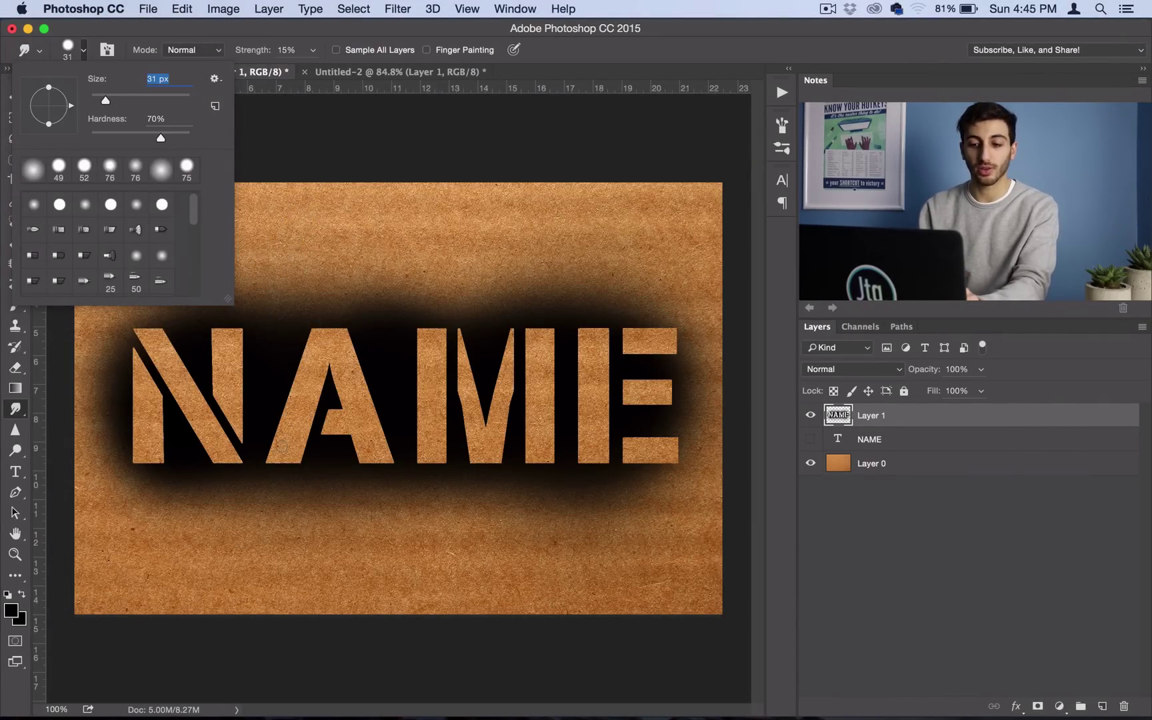
key(Return)
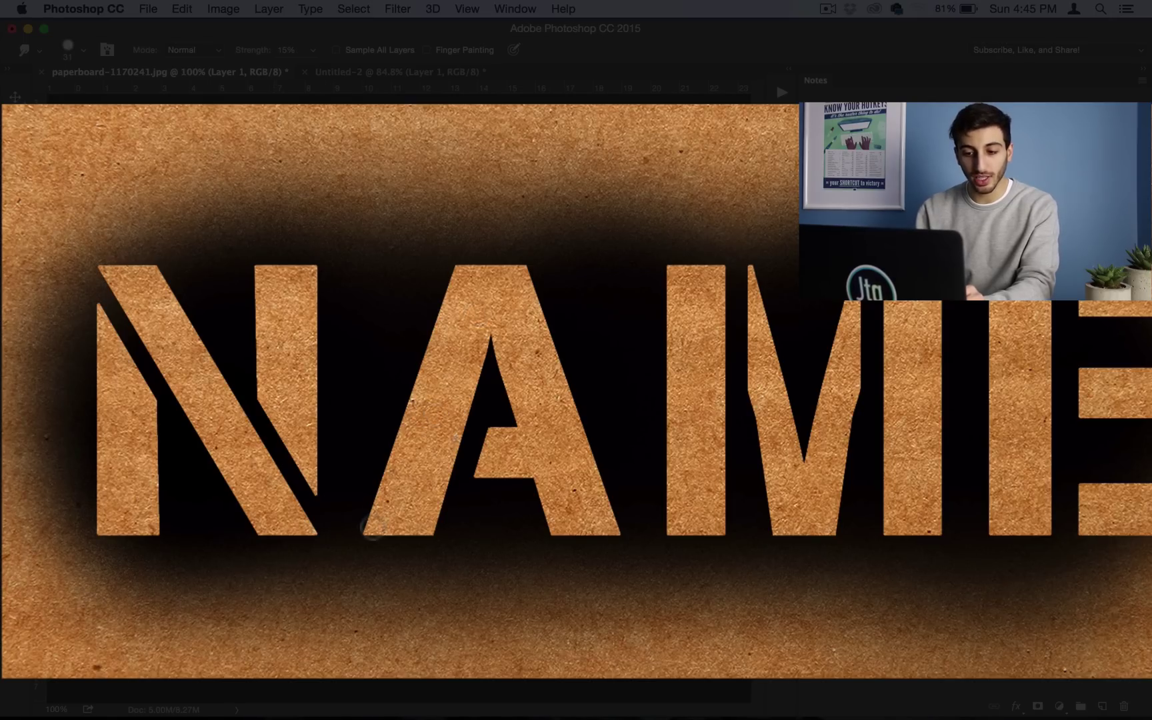
Step: Smudge the lower edges of the A and the N's strokes and diagonal
mouse_move(373, 527)
mouse_down()
mouse_move(373, 477)
mouse_move(354, 534)
mouse_move(391, 440)
mouse_move(360, 543)
mouse_move(360, 489)
mouse_up()
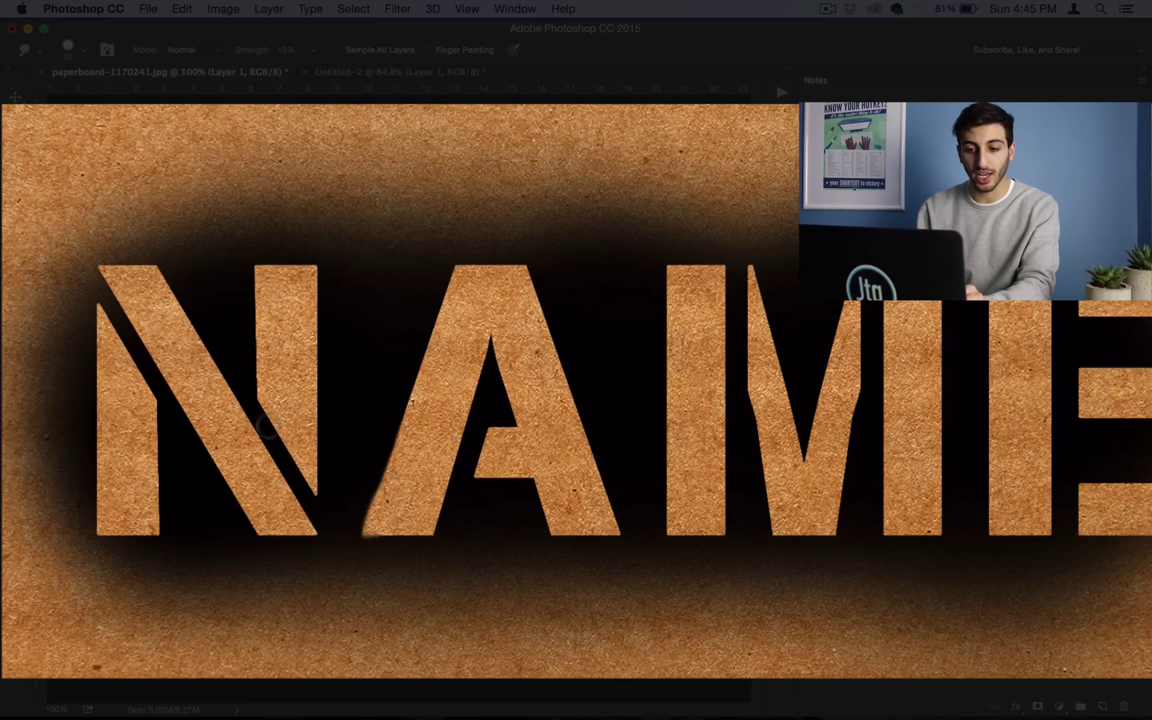
drag(320, 408, 298, 441)
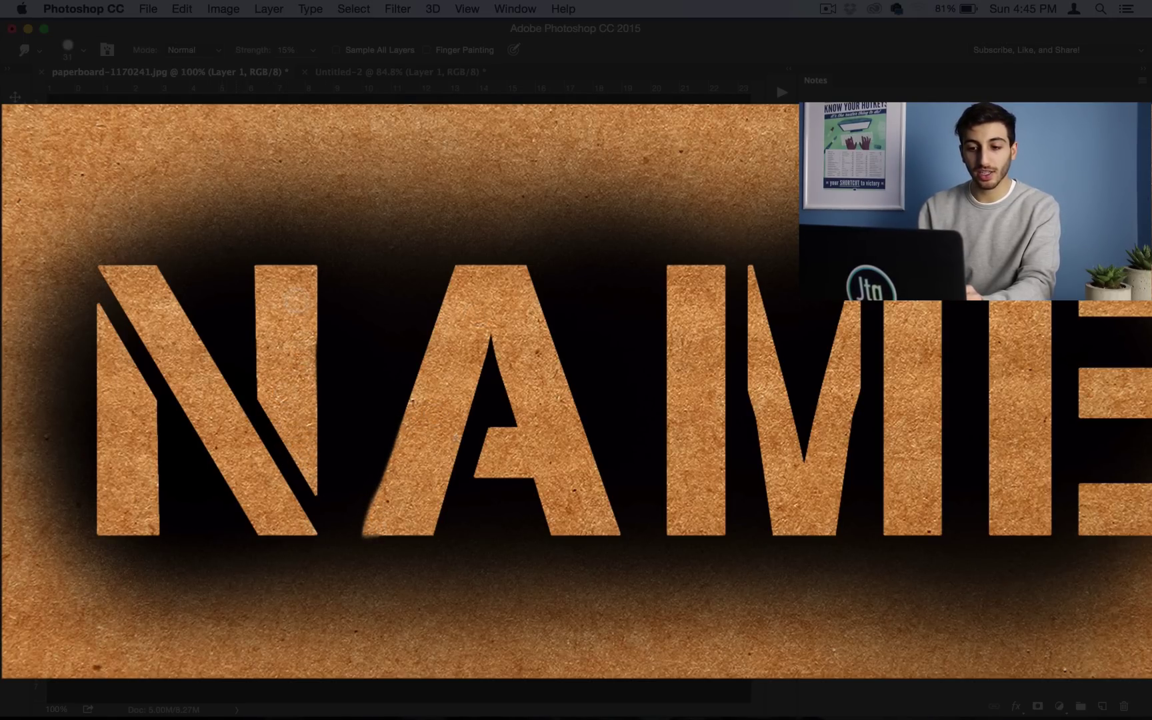
mouse_move(236, 334)
mouse_down()
mouse_move(250, 363)
mouse_move(251, 290)
mouse_move(185, 314)
mouse_move(233, 385)
mouse_move(200, 340)
mouse_up()
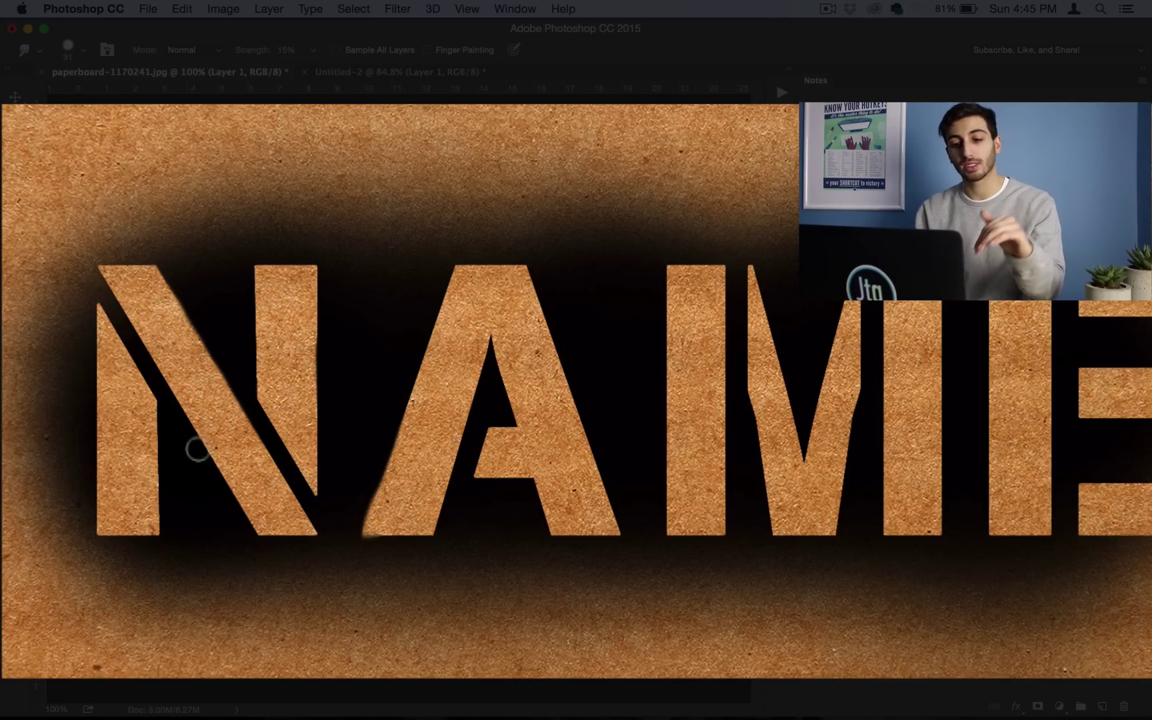
mouse_move(172, 440)
mouse_down()
mouse_move(251, 535)
mouse_move(208, 461)
mouse_move(265, 542)
mouse_move(241, 508)
mouse_move(296, 551)
mouse_move(322, 533)
mouse_up()
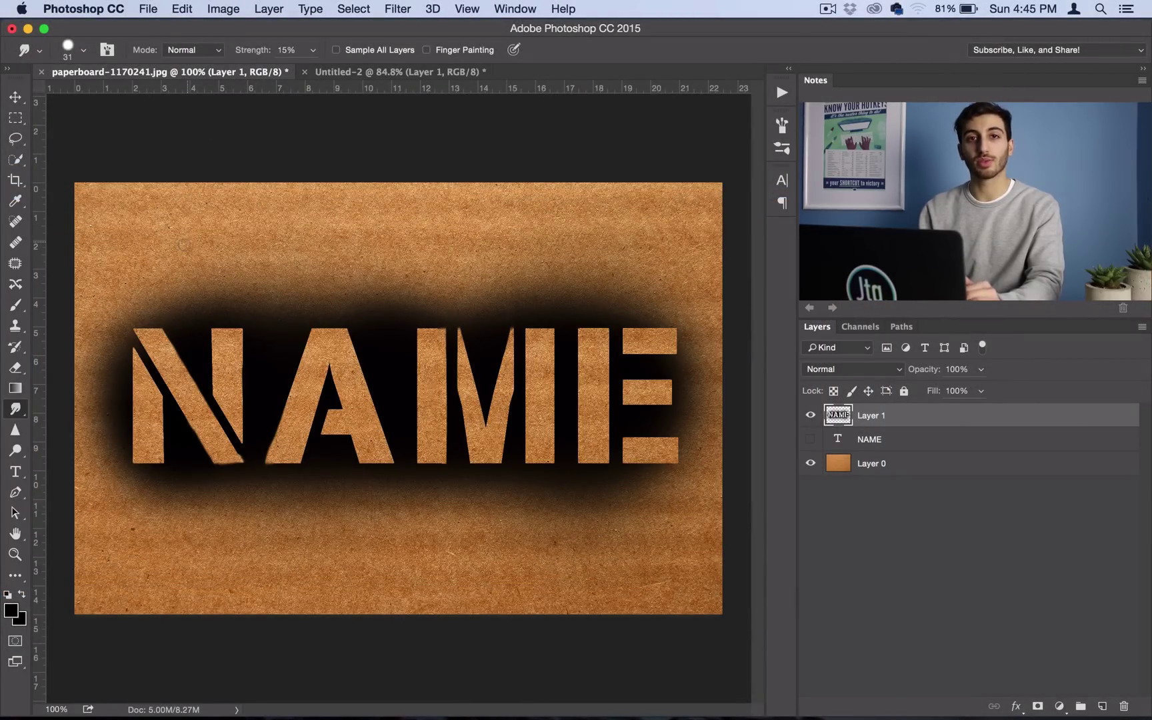
Step: Set the smudge brush to 28 px with 82% hardness
click(311, 54)
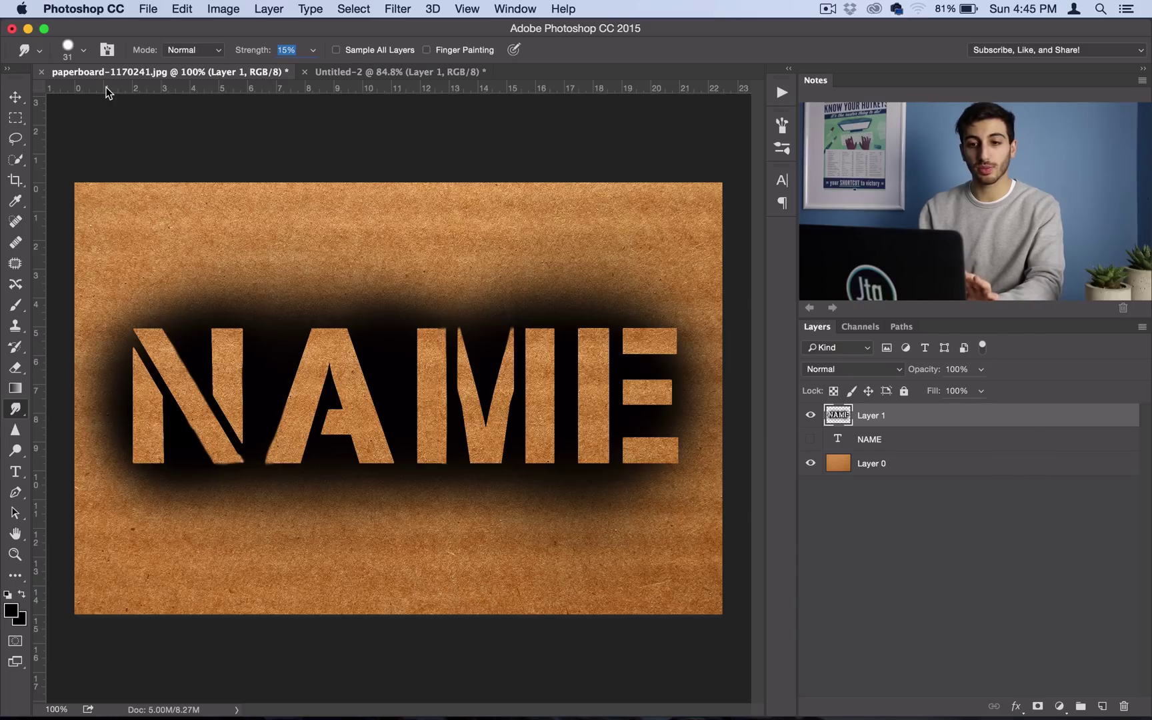
click(83, 50)
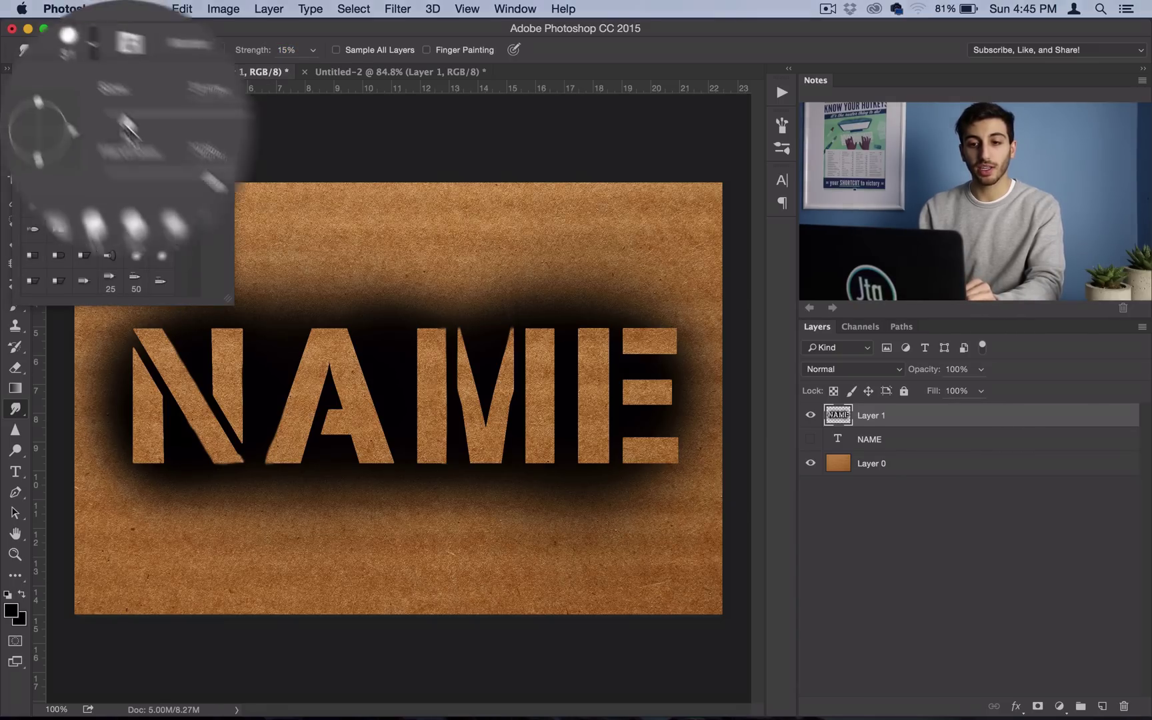
drag(104, 103, 102, 103)
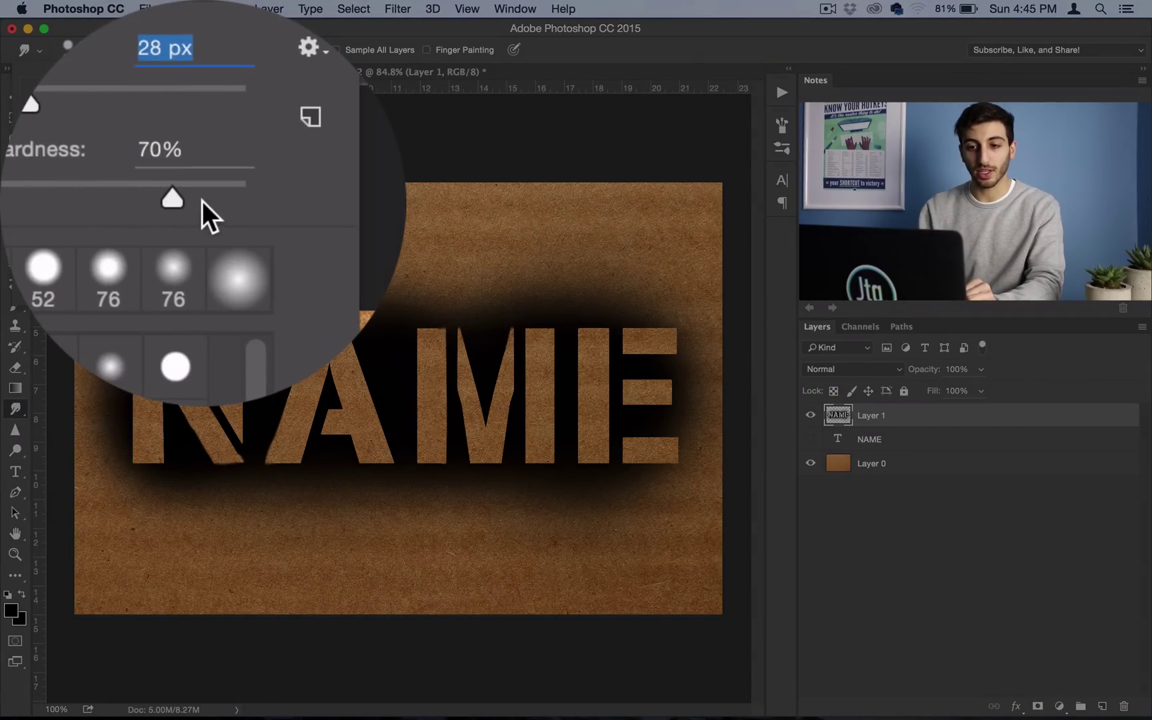
drag(172, 137, 186, 137)
click(83, 53)
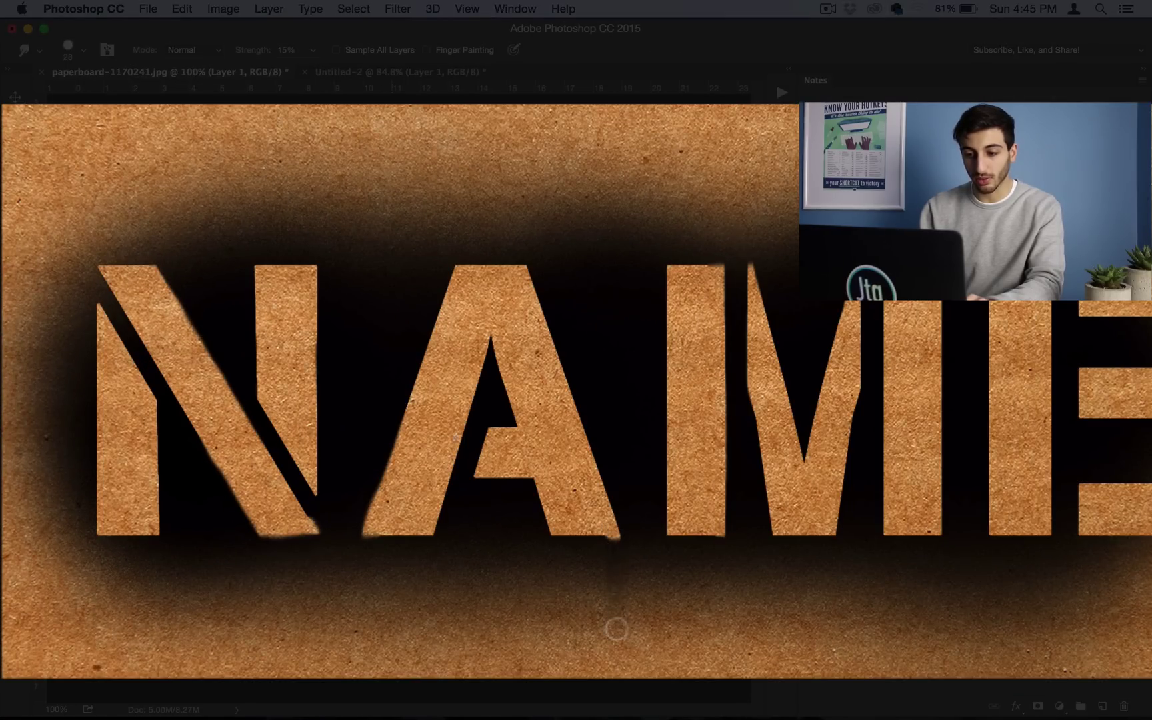
Step: Drag a paint drip down from the A's bottom-right corner and smear under the E's middle bar
mouse_move(612, 527)
mouse_down()
mouse_move(616, 573)
mouse_move(607, 554)
mouse_move(602, 565)
mouse_move(612, 627)
mouse_up()
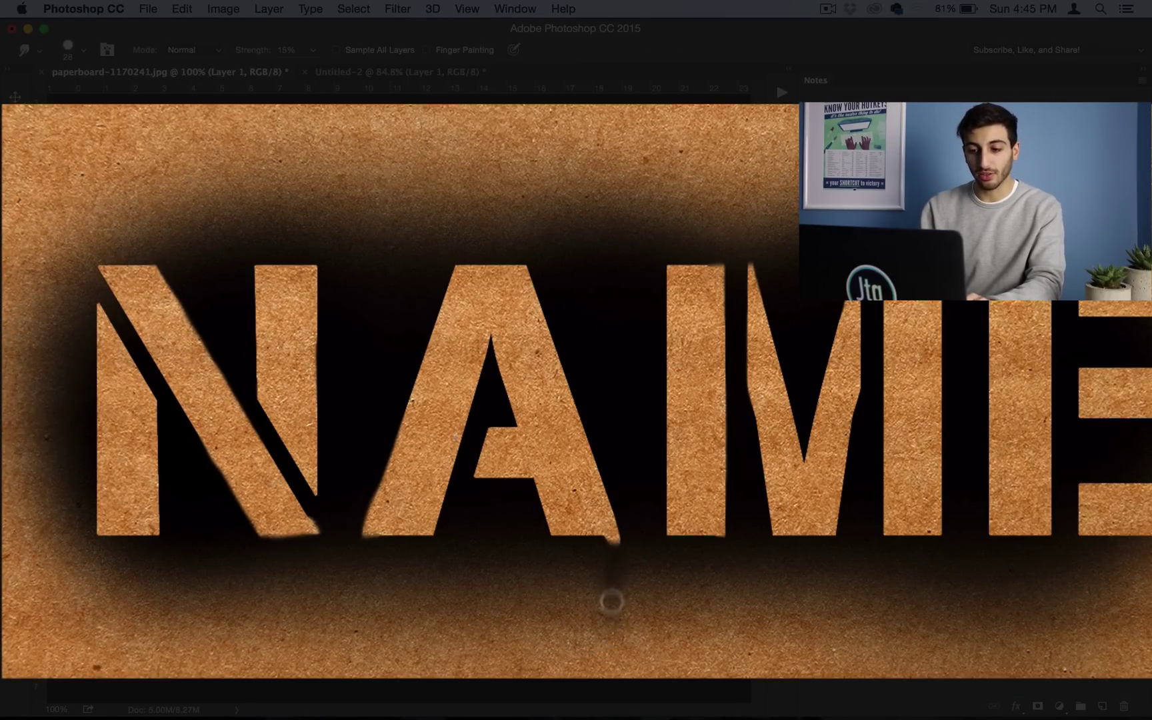
drag(609, 542, 609, 620)
drag(612, 576, 609, 641)
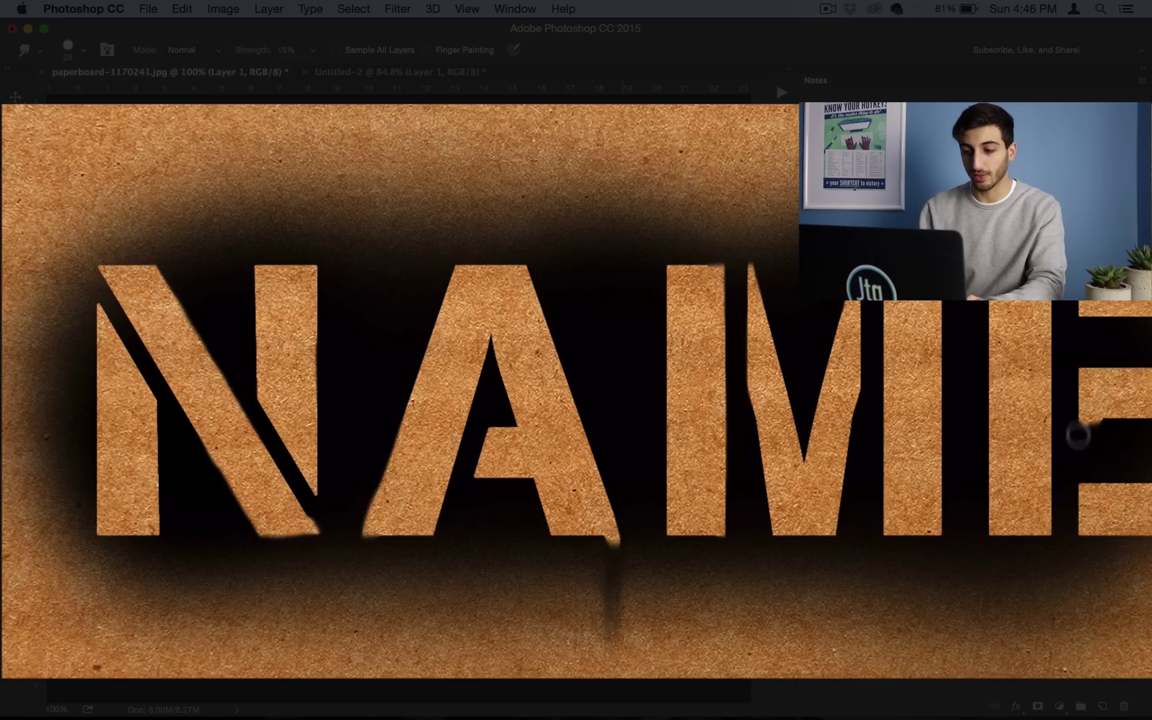
drag(1088, 442, 1083, 430)
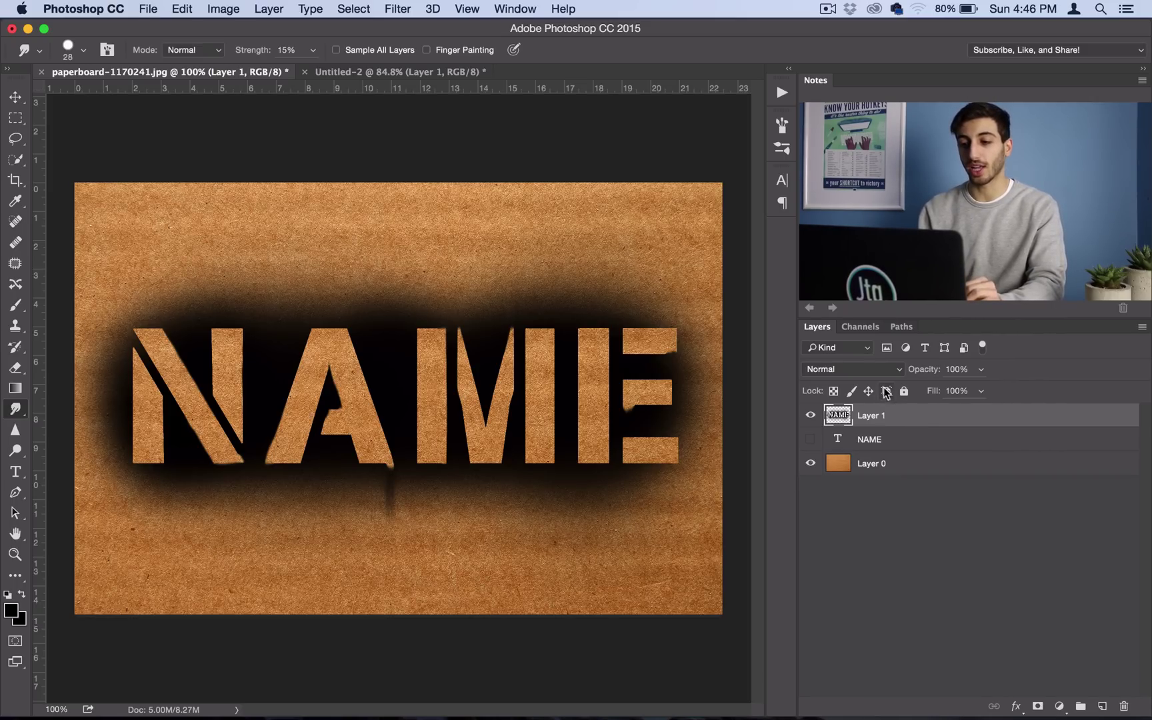
Step: Switch Layer 1's blend mode to Hard Light and drop its opacity to 94%
click(823, 373)
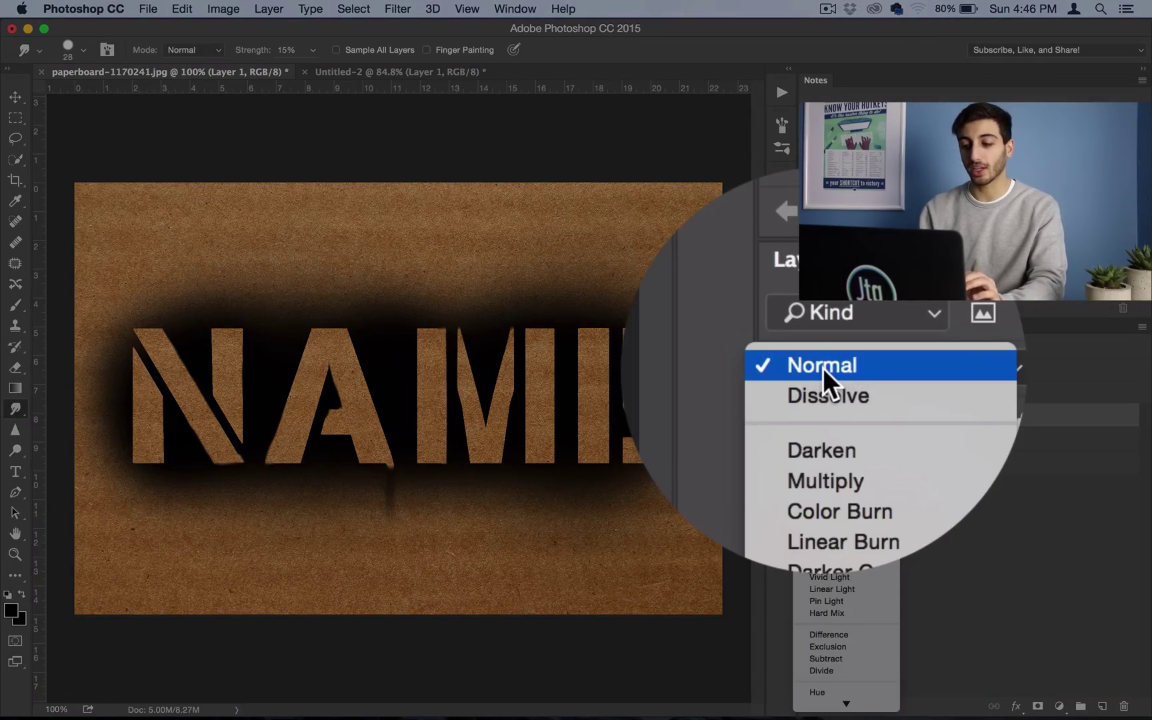
click(833, 545)
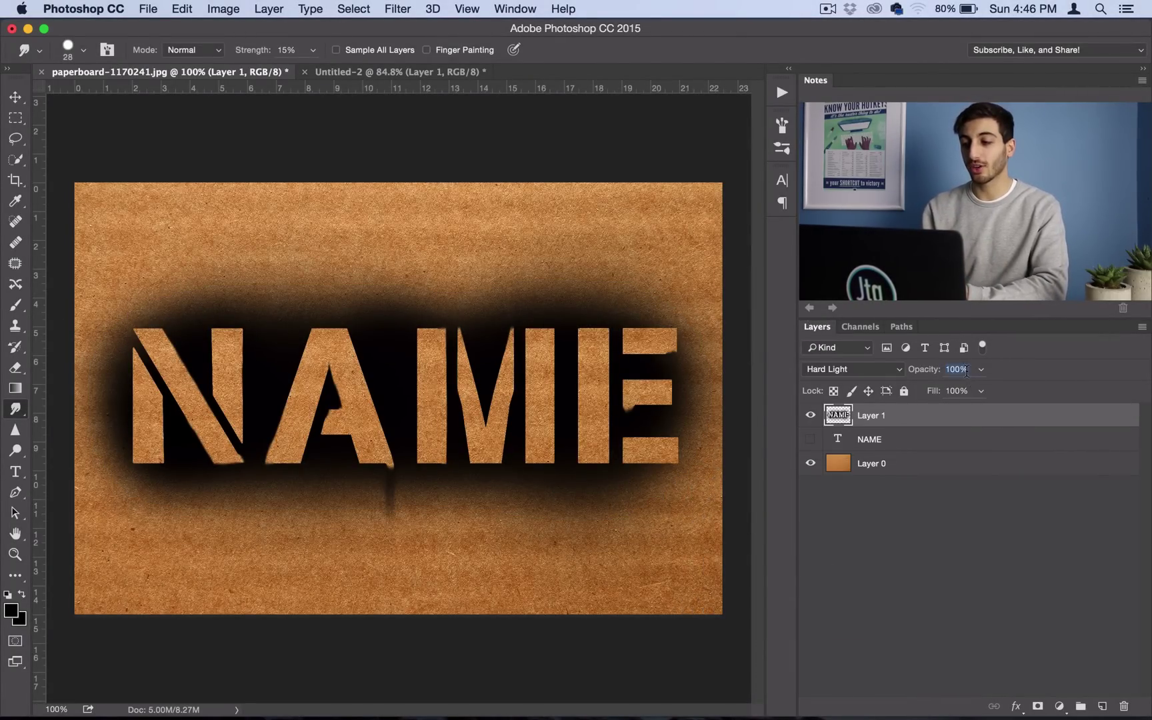
key(Down)
key(Down)
key(Down)
key(Down)
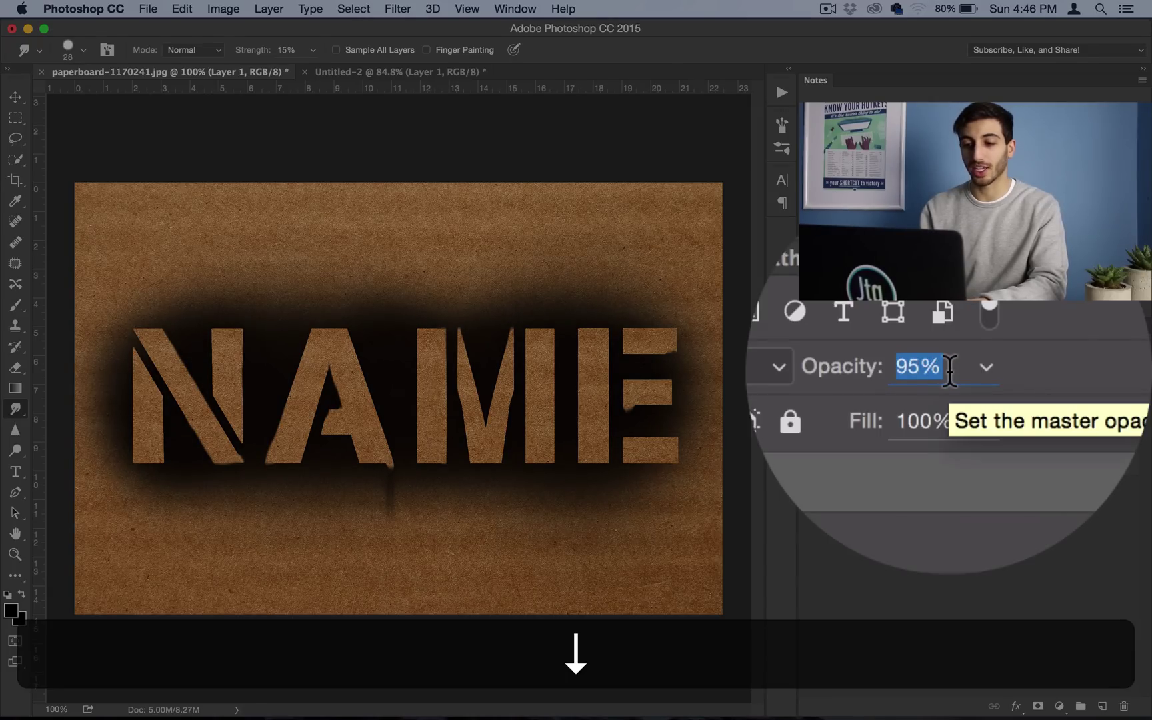
key(Down)
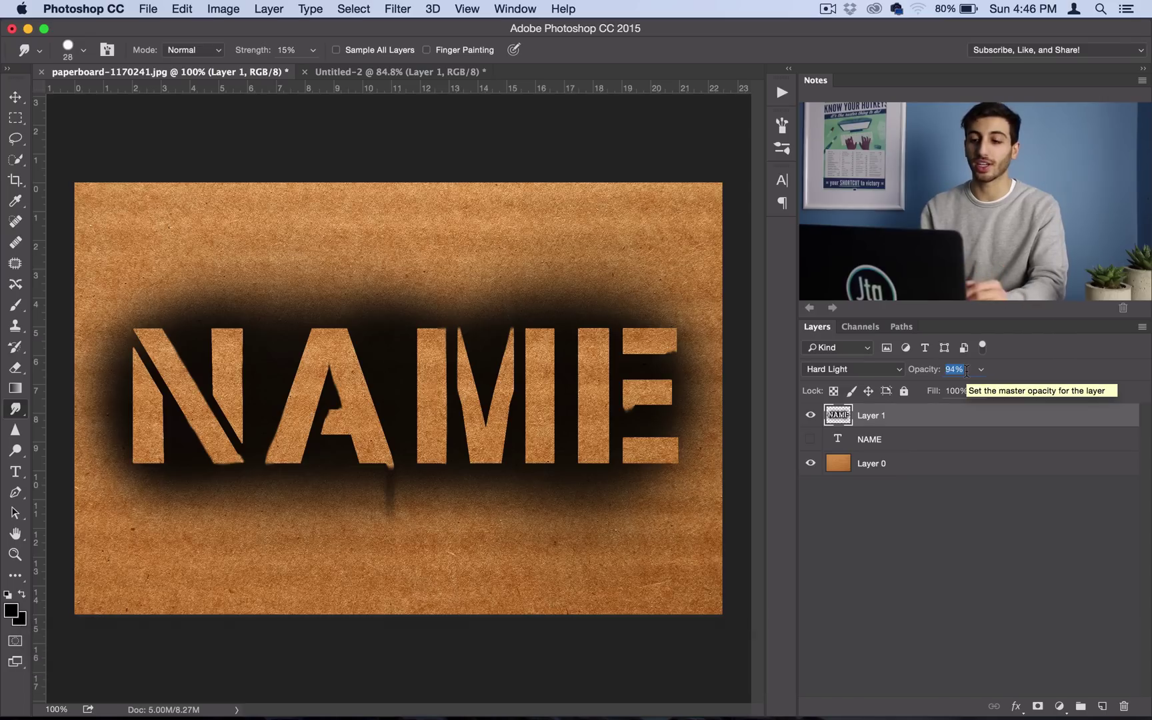